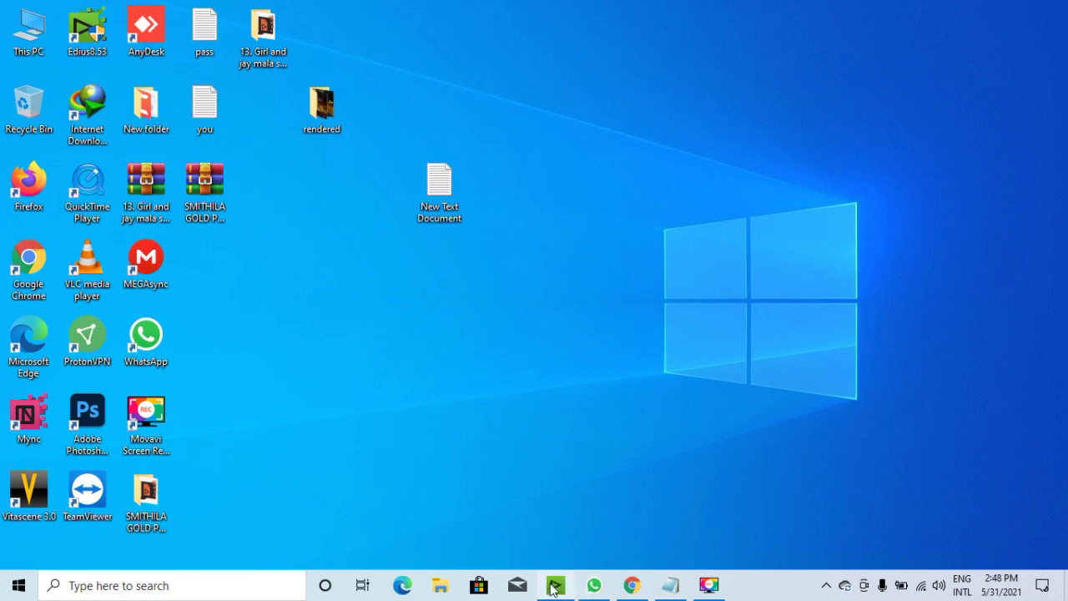
Restore the Notepad note and select each opening line, from the greeting to the Gold Title project line.
left_click(667, 584)
scroll(627, 160, "up", 1)
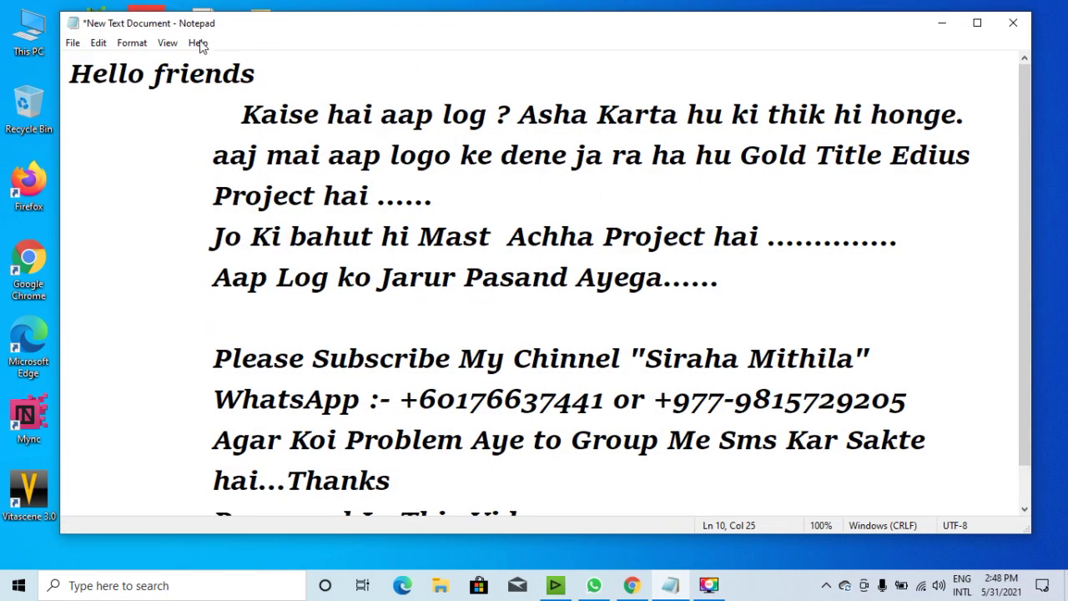
left_click_drag(71, 77, 259, 79)
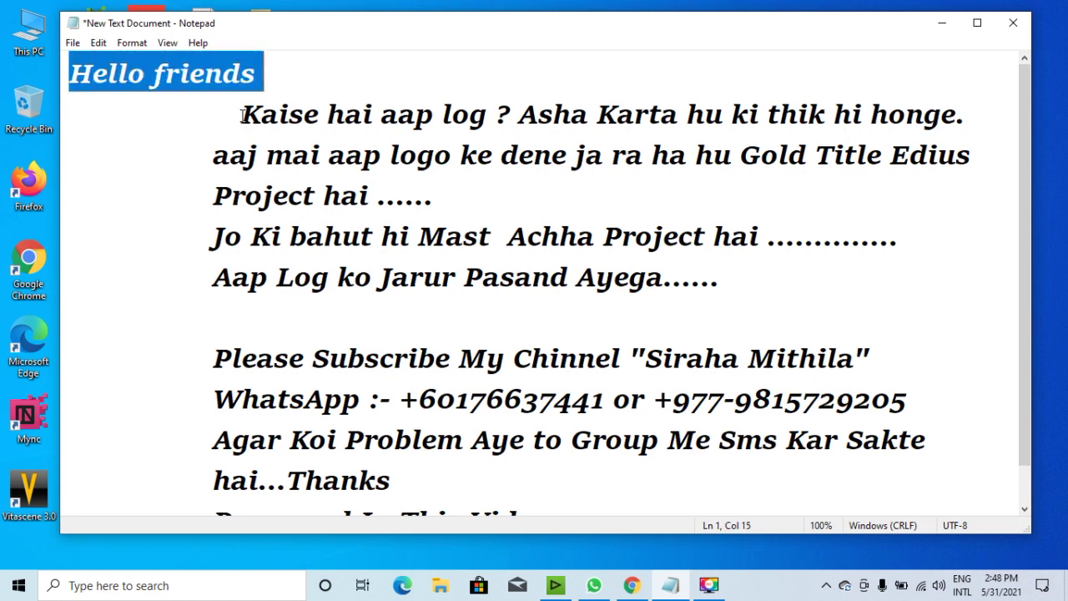
left_click_drag(242, 115, 970, 122)
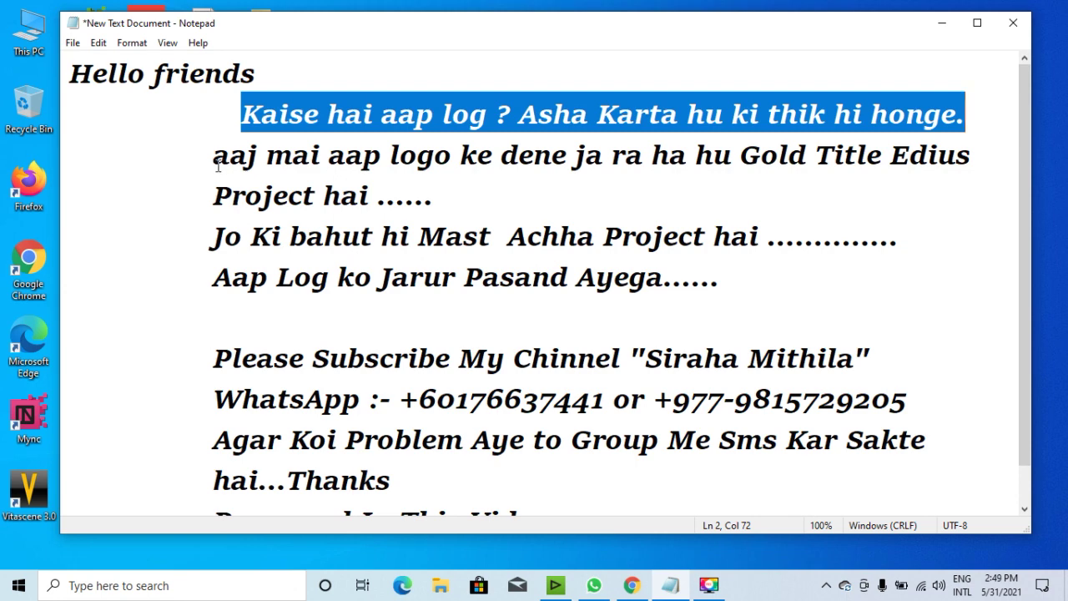
left_click_drag(210, 161, 981, 161)
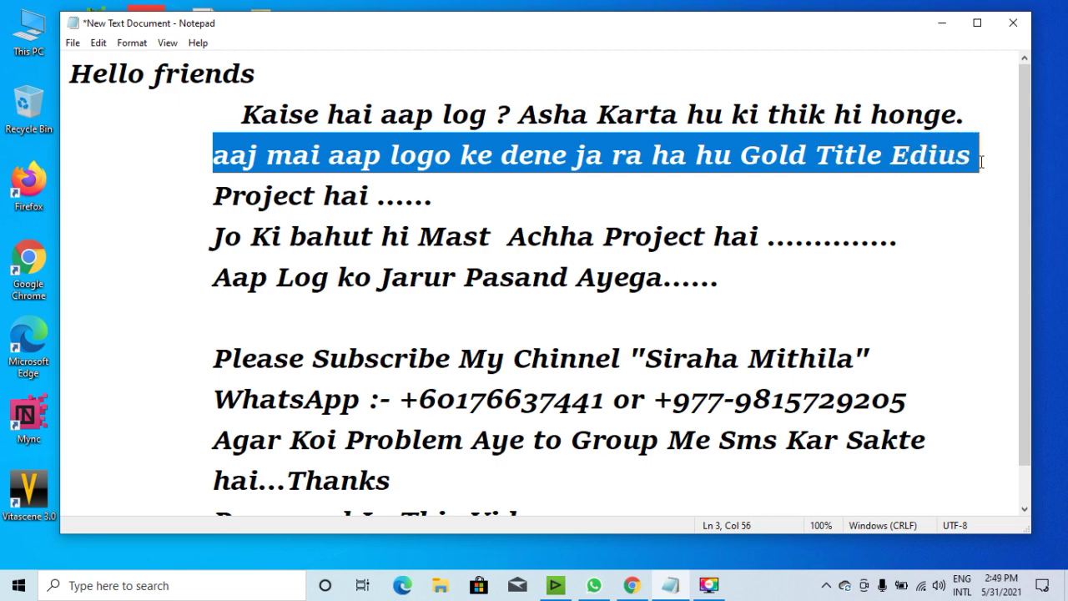
left_click_drag(214, 198, 394, 215)
left_click(594, 236)
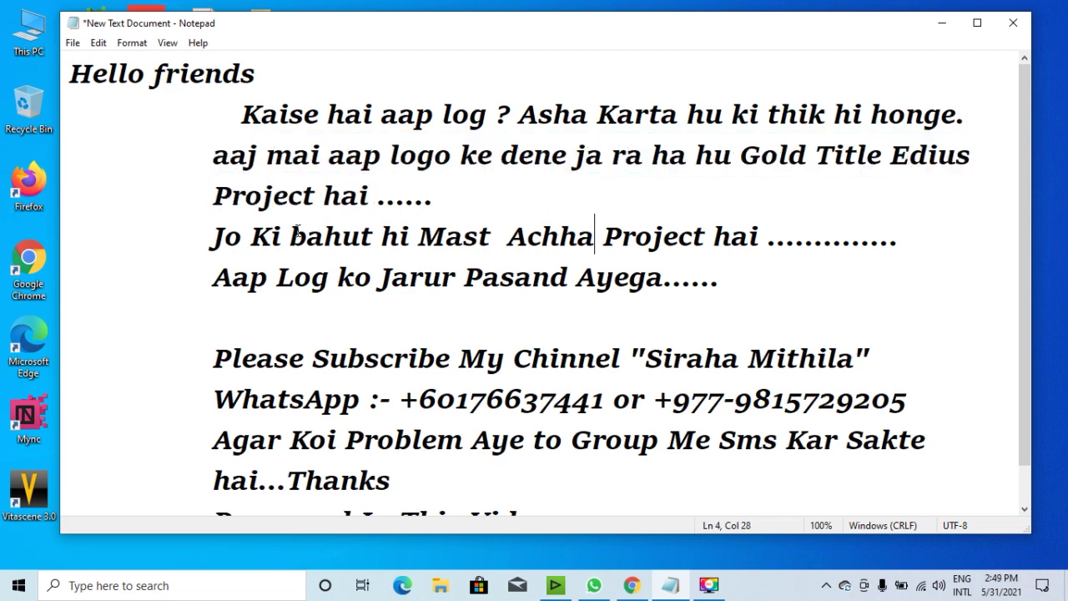
left_click_drag(215, 246, 899, 250)
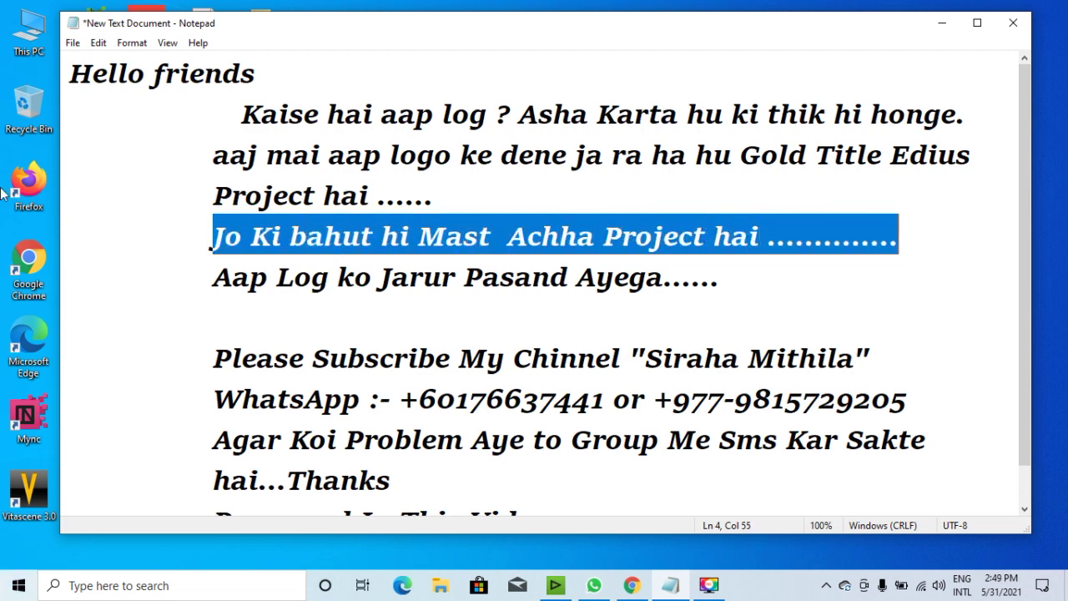
scroll(1021, 225, "down", 1)
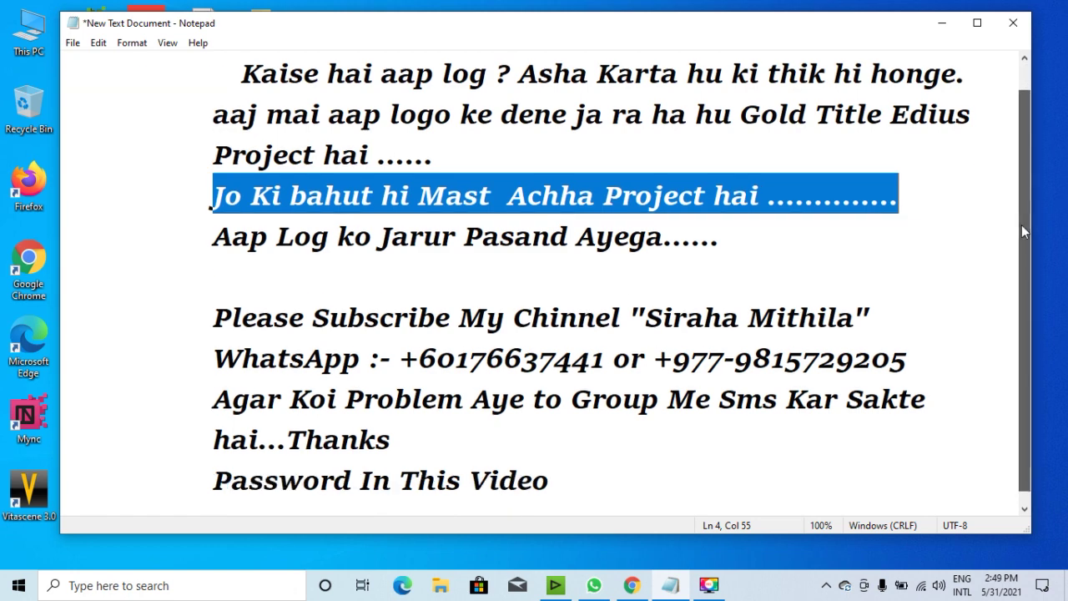
left_click_drag(215, 246, 663, 258)
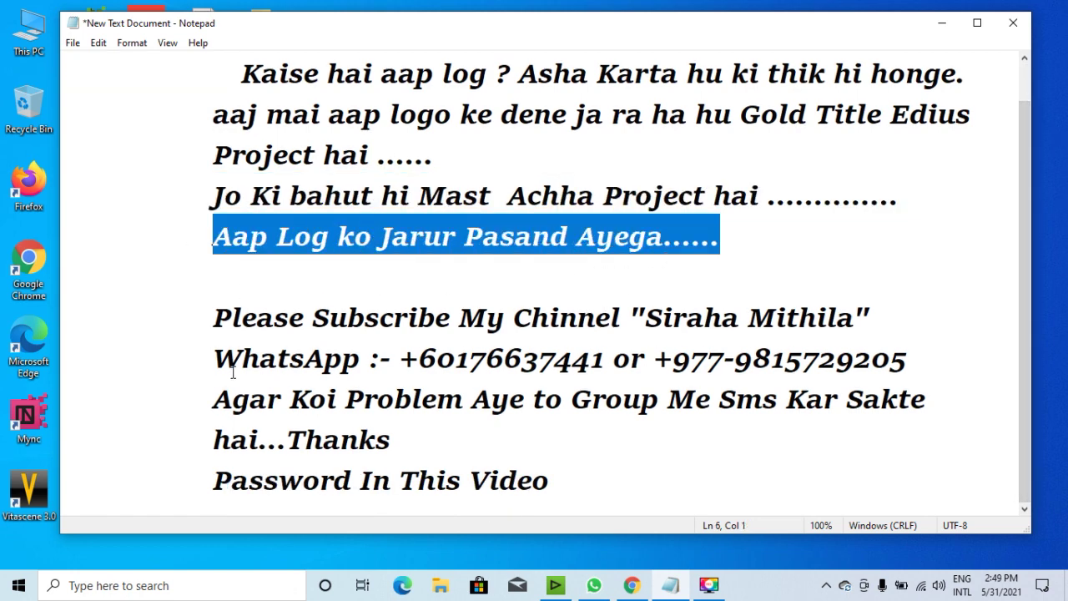
left_click_drag(204, 317, 882, 317)
left_click(907, 313)
left_click_drag(649, 323, 881, 316)
left_click(917, 306)
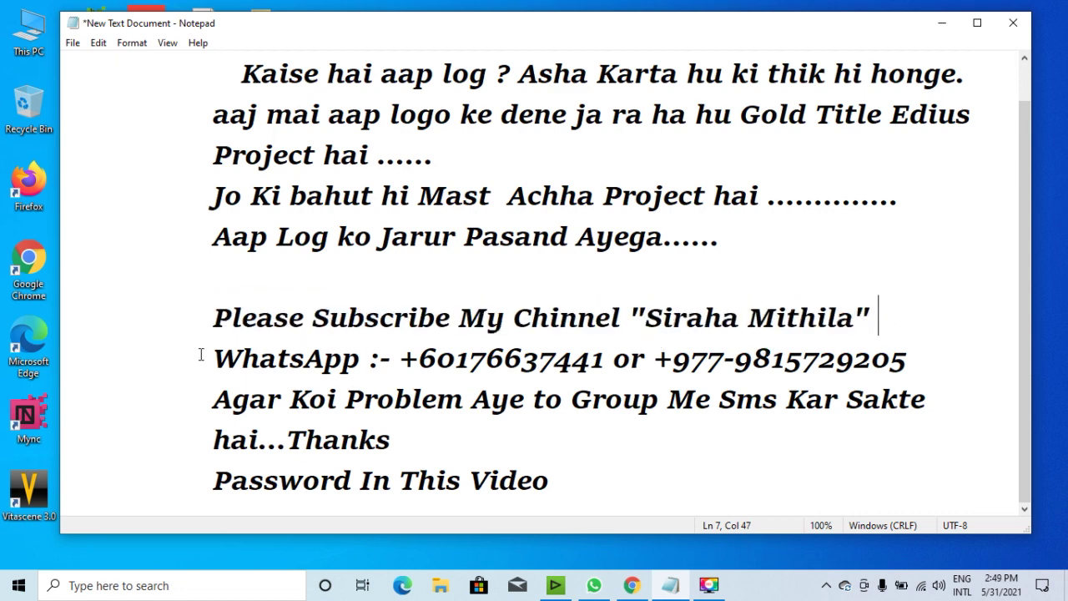
left_click_drag(202, 355, 911, 366)
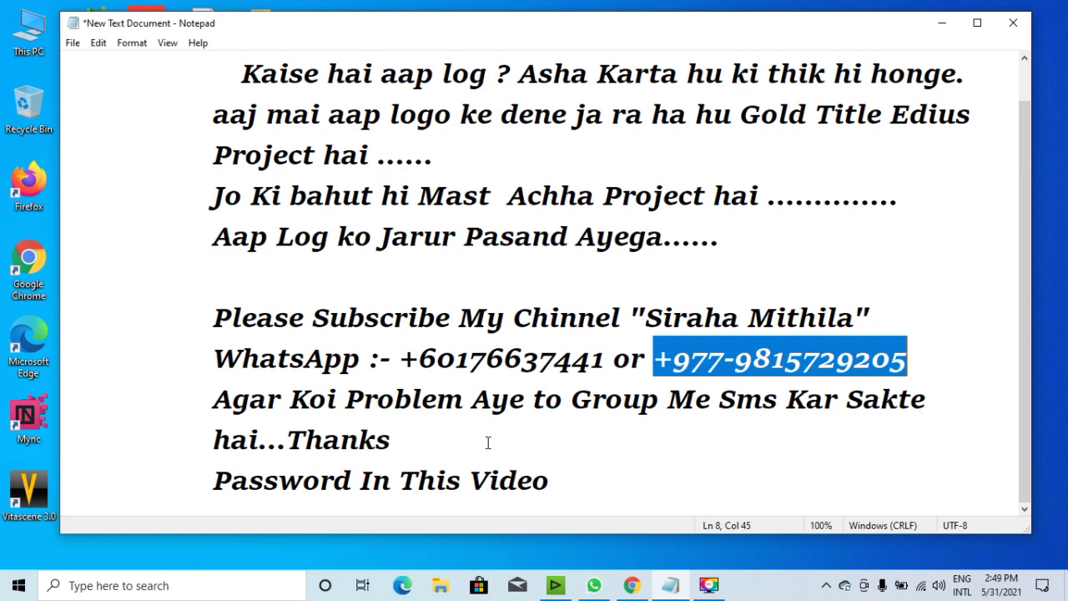
left_click_drag(210, 400, 928, 406)
left_click_drag(210, 442, 409, 442)
left_click_drag(207, 488, 471, 526)
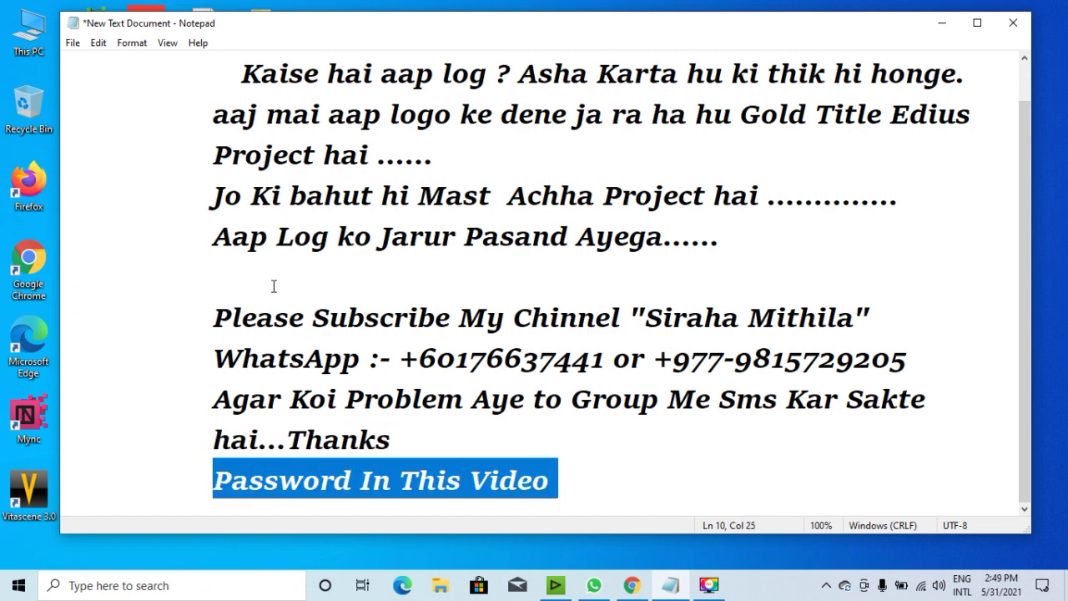
scroll(744, 140, "up", 1)
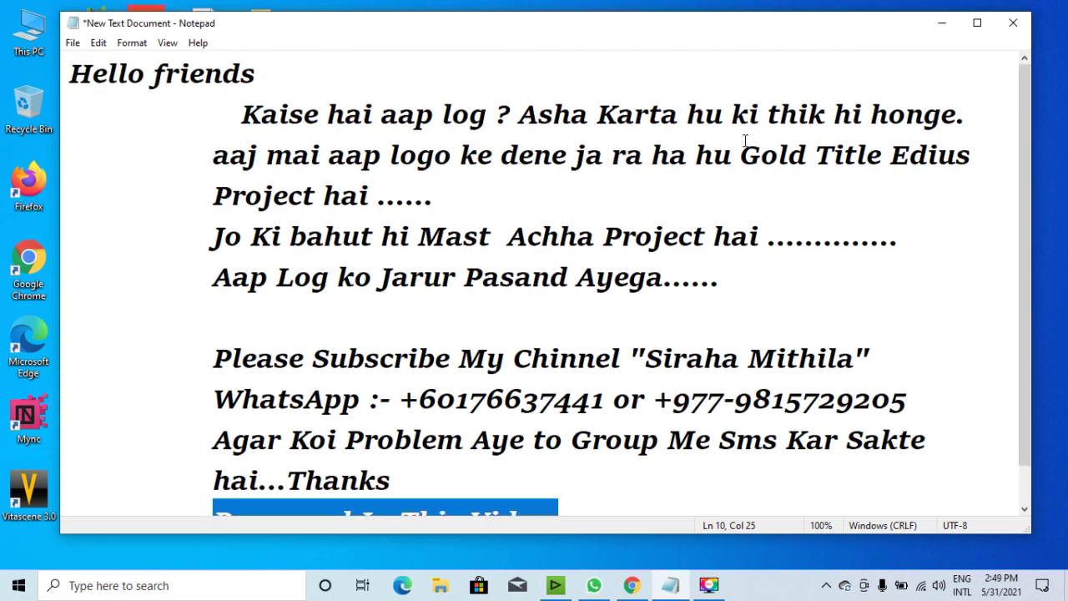
left_click(1012, 23)
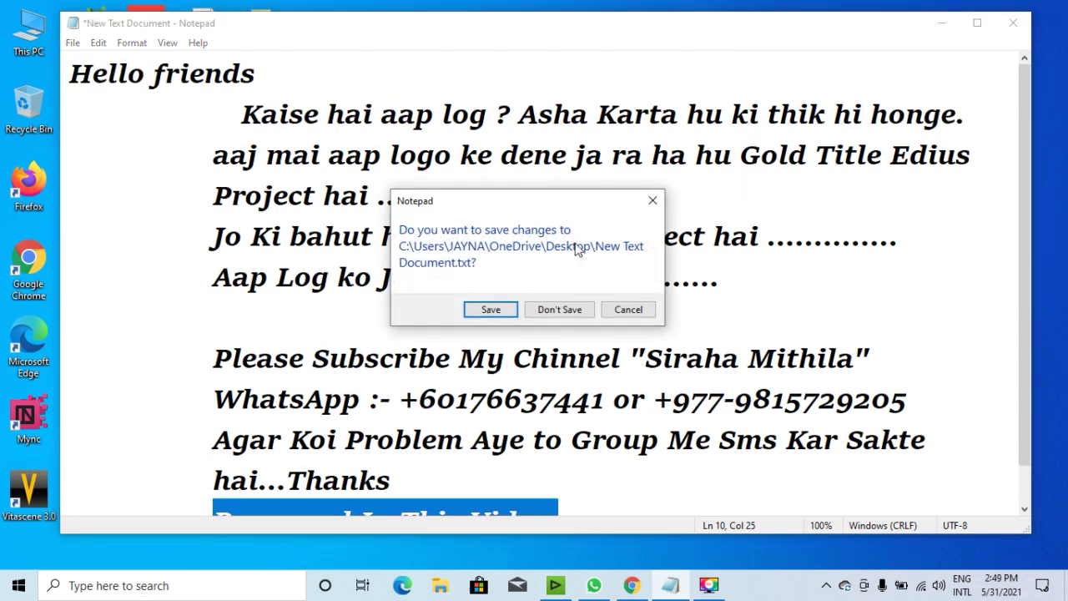
left_click(652, 201)
Minimize Notepad, zoom the EDIUS timeline out to show more clips, then minimize EDIUS.
left_click(955, 23)
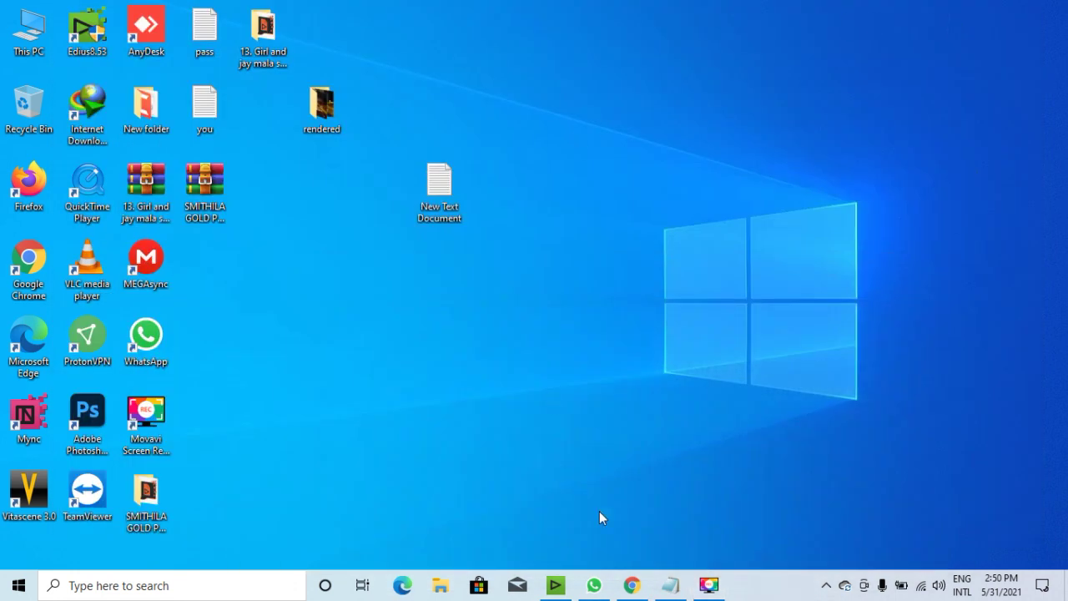
left_click(555, 585)
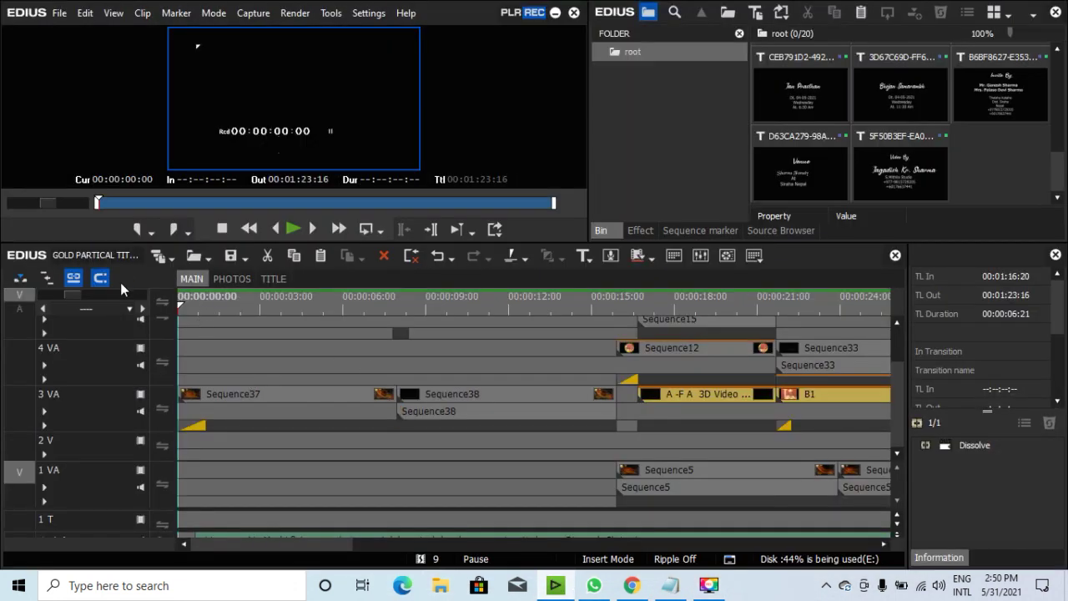
left_click_drag(78, 295, 114, 300)
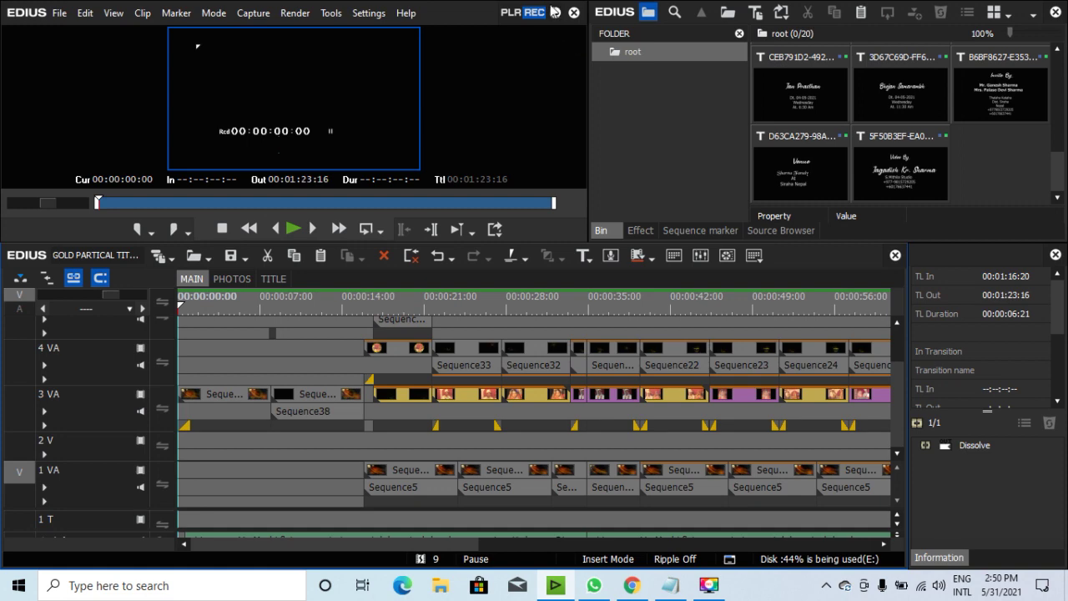
left_click(553, 12)
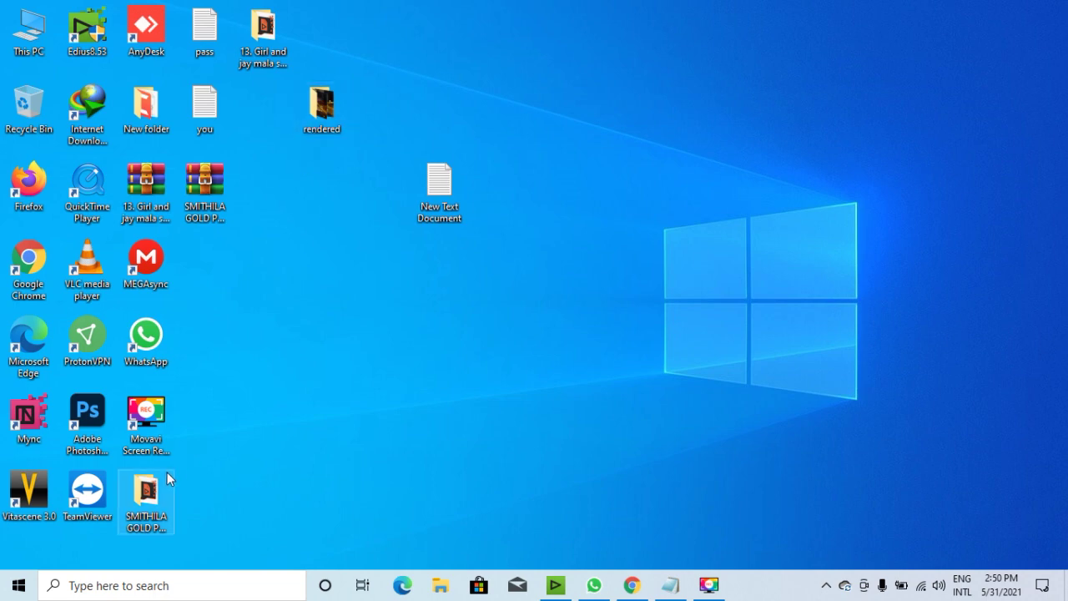
right_click(210, 198)
left_click(288, 556)
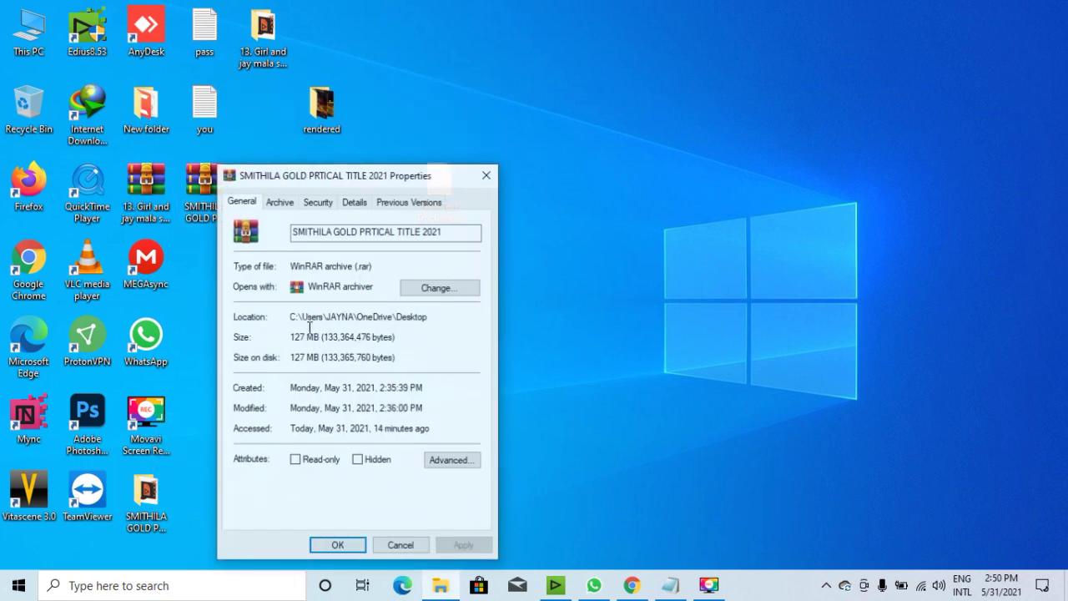
left_click_drag(349, 183, 514, 77)
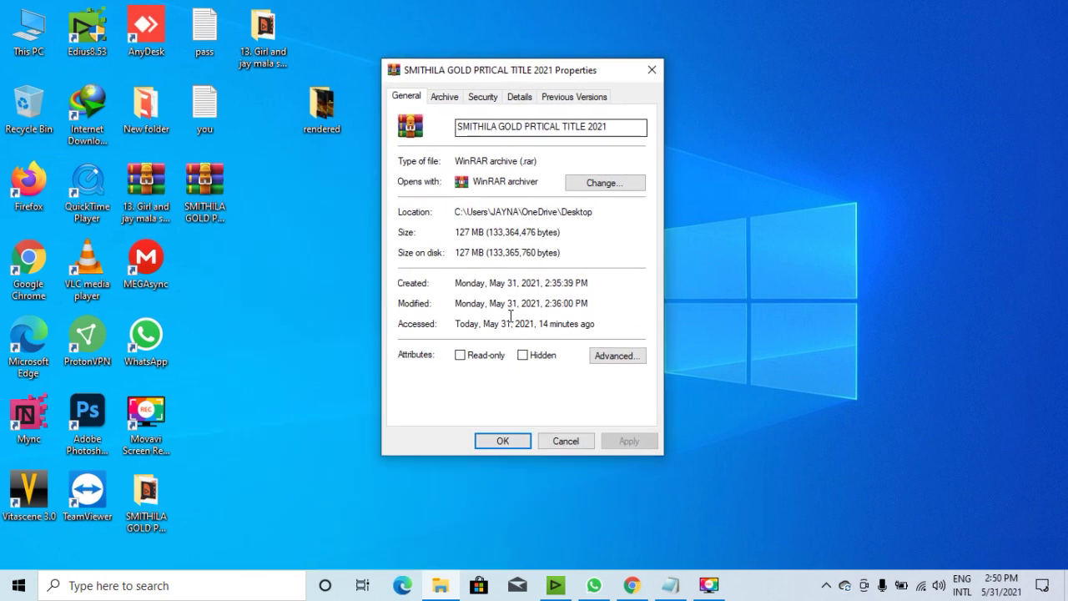
left_click(517, 443)
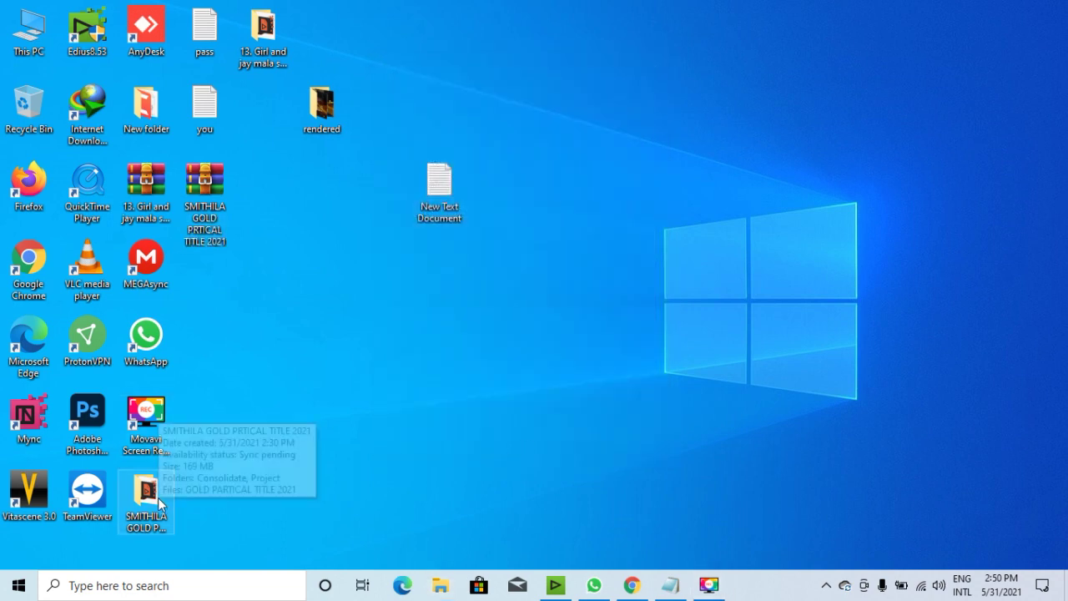
double_click(158, 497)
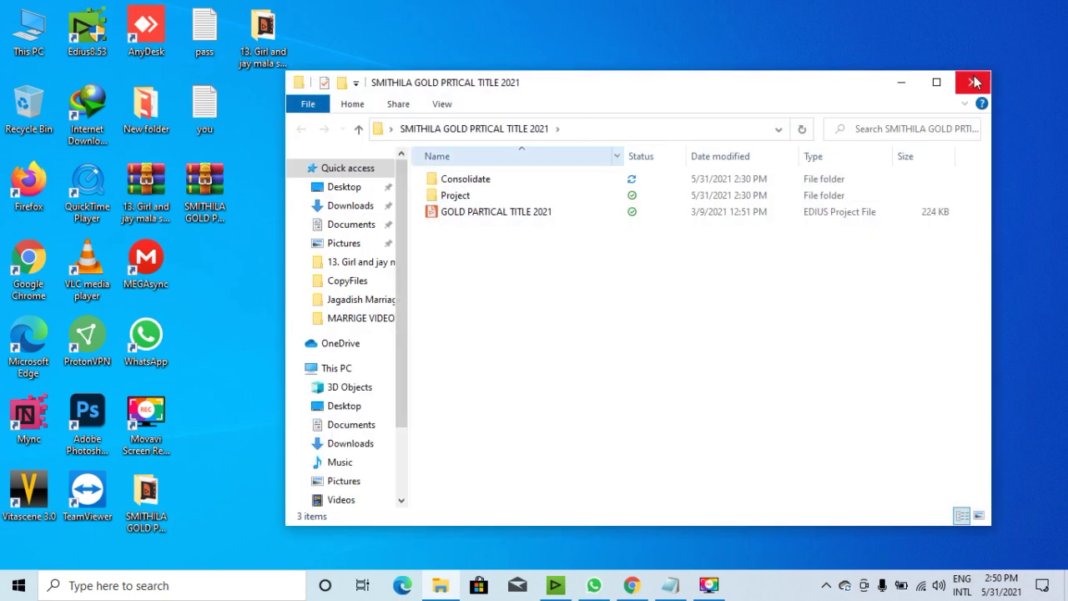
left_click(974, 81)
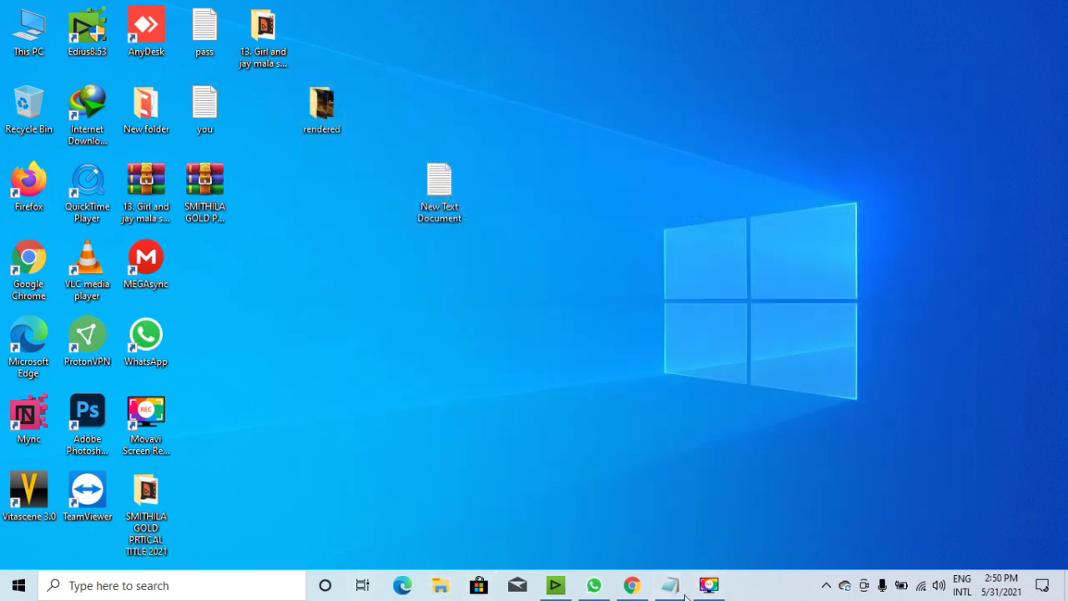
Bring EDIUS back, open the PHOTOS sequence and scroll its timeline to the start.
left_click(555, 584)
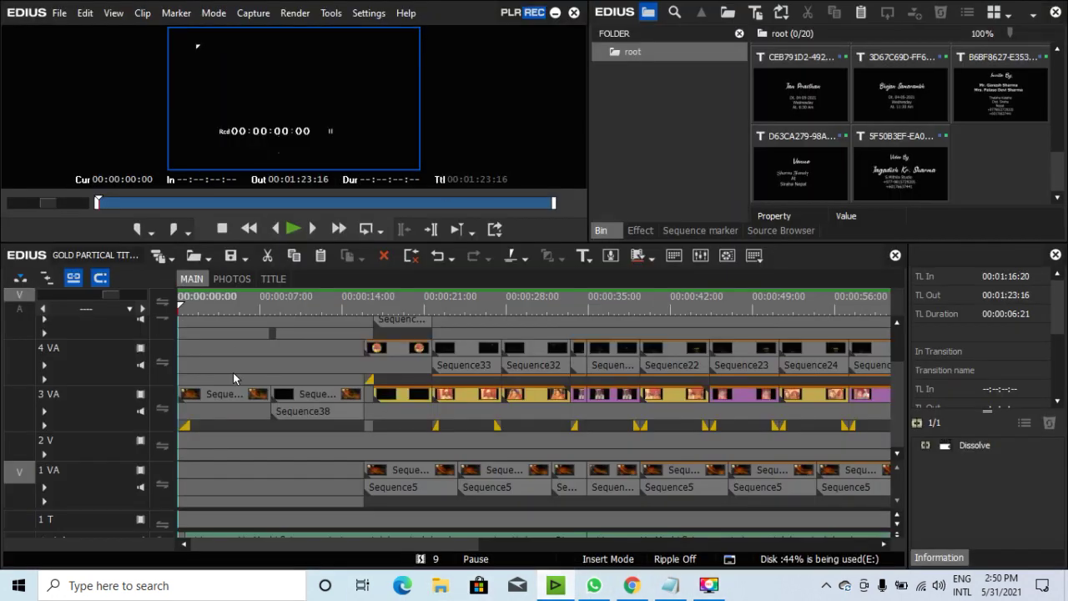
left_click(230, 278)
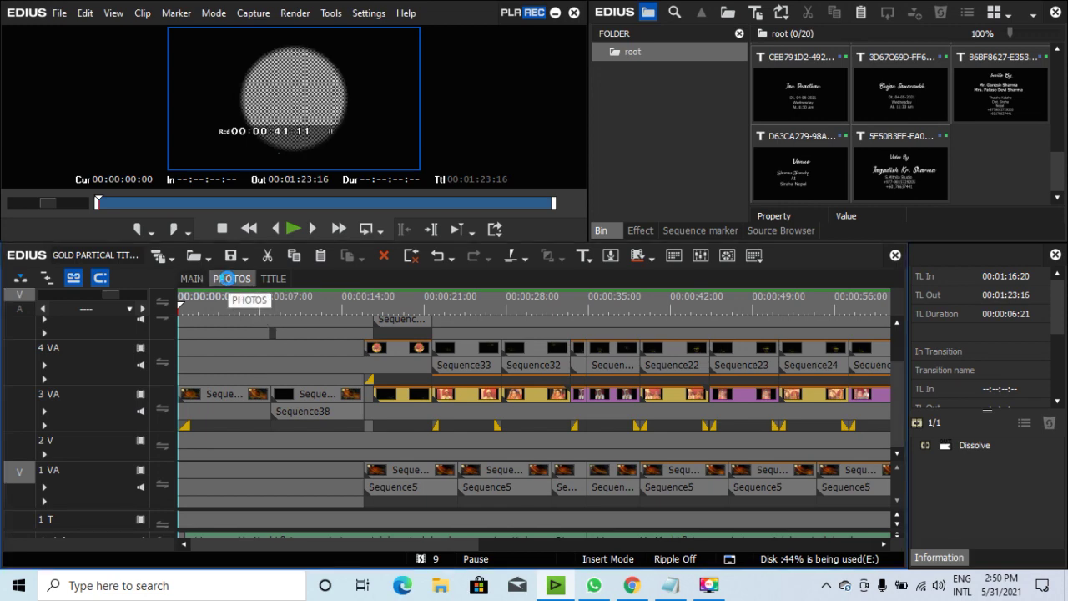
left_click_drag(467, 543, 160, 564)
left_click_drag(106, 294, 99, 293)
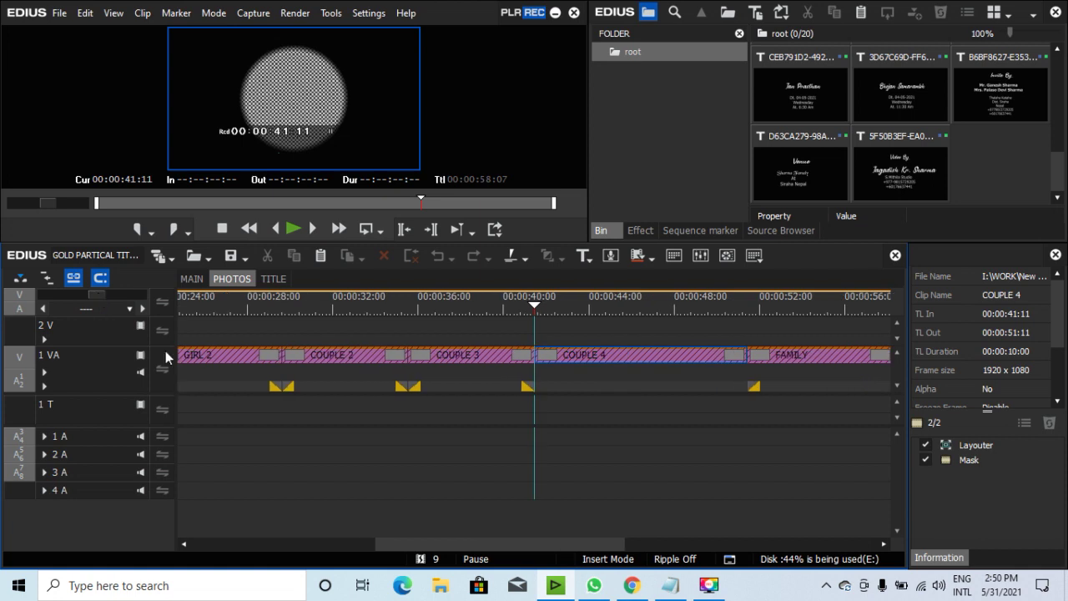
left_click_drag(422, 543, 187, 551)
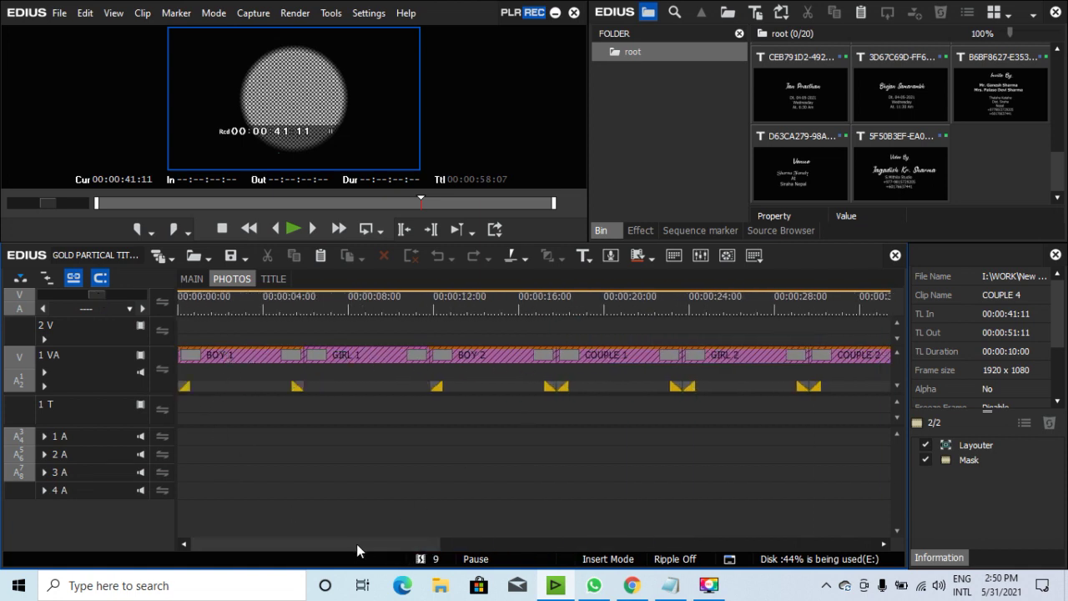
left_click_drag(357, 543, 371, 542)
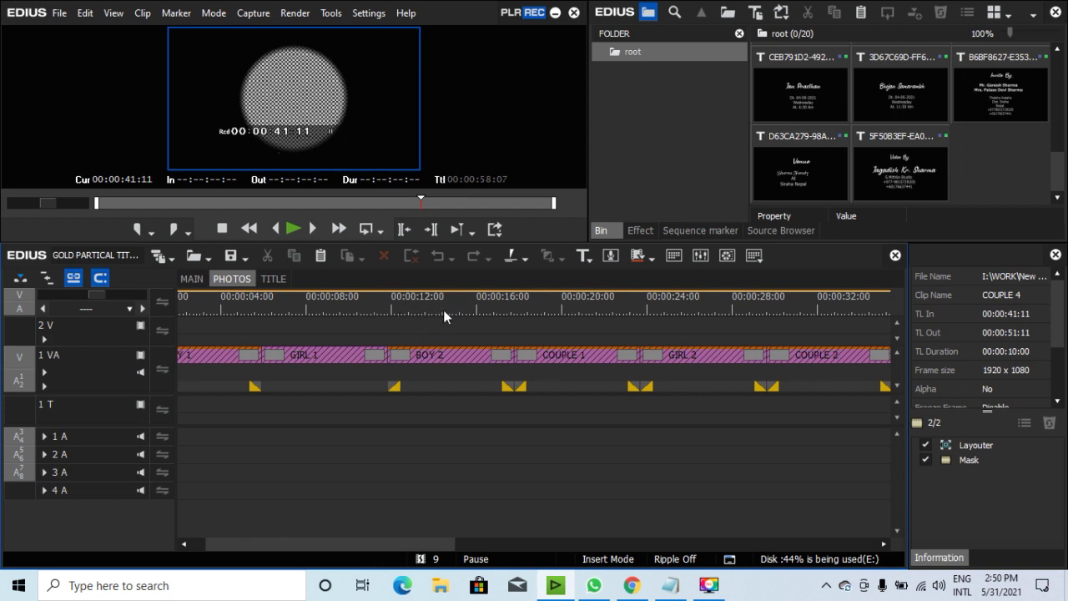
Scrub the PHOTOS preview from about three seconds through COUPLE 4 into the FAMILY clip.
left_click_drag(400, 309, 223, 307)
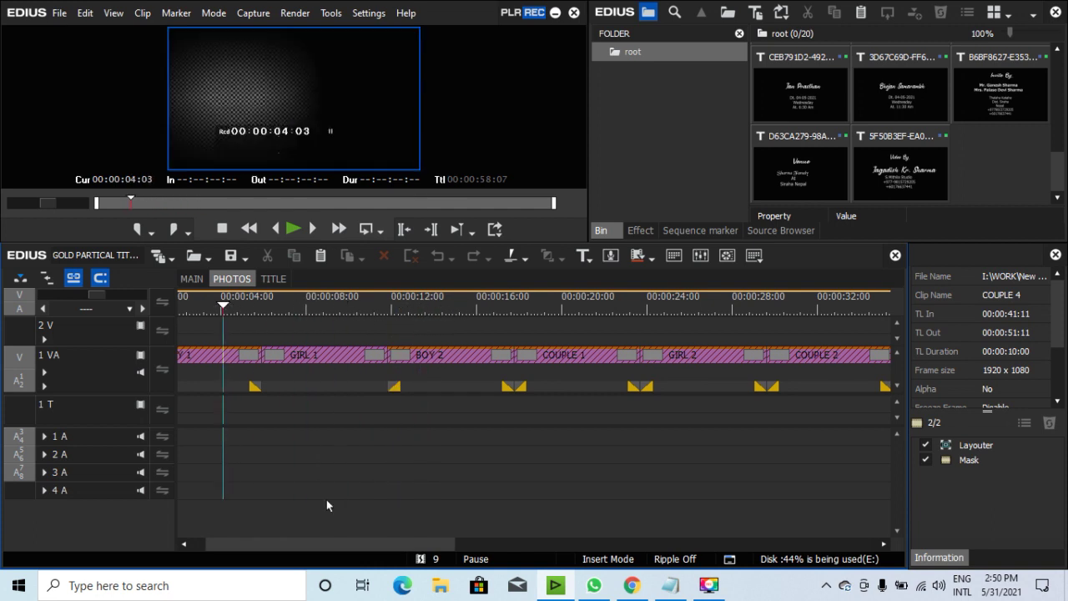
left_click_drag(368, 545, 313, 546)
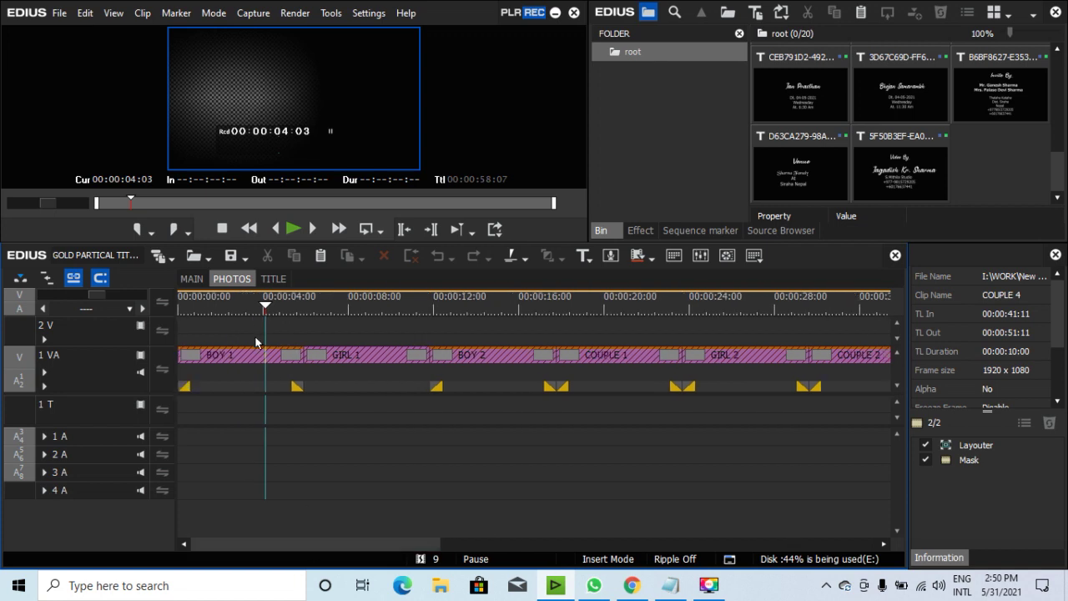
mouse_move(258, 305)
left_mouse_down()
mouse_move(237, 305)
mouse_move(244, 310)
left_mouse_up()
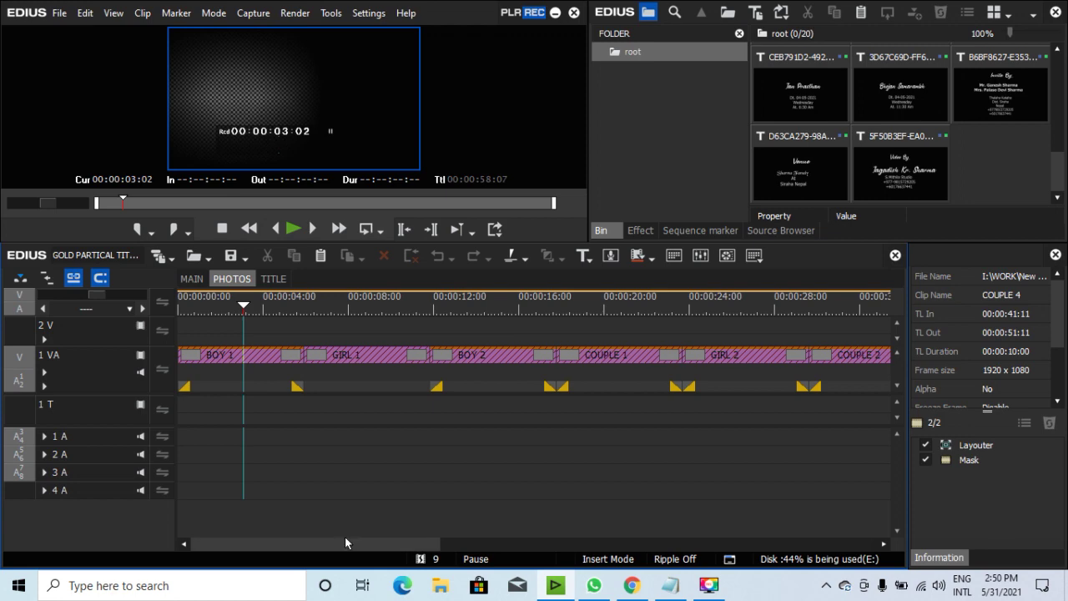
left_click_drag(246, 312, 839, 335)
left_click_drag(363, 547, 500, 535)
left_click_drag(593, 316, 757, 307)
left_click_drag(435, 541, 523, 550)
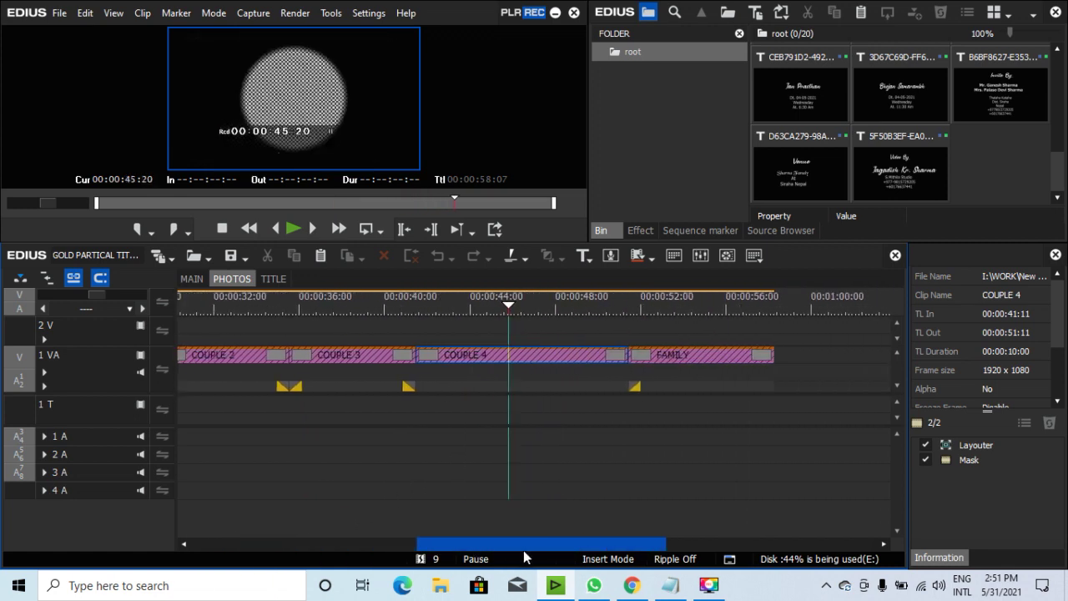
left_click_drag(508, 305, 679, 318)
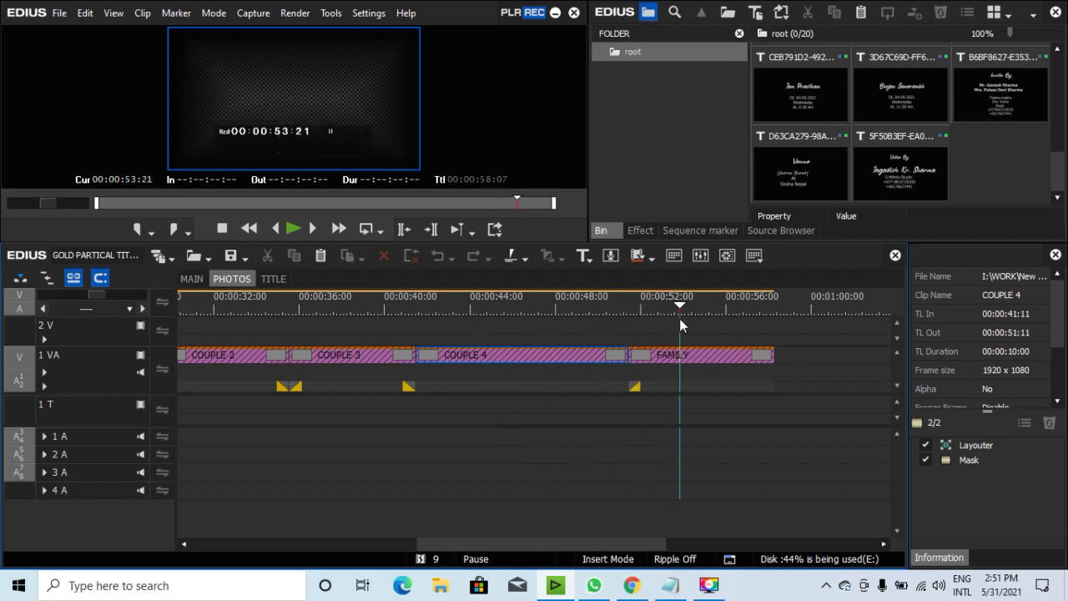
Open the TITLE sequence's first Mithila Family card in Quick Titler, then close it without saving.
left_click(273, 278)
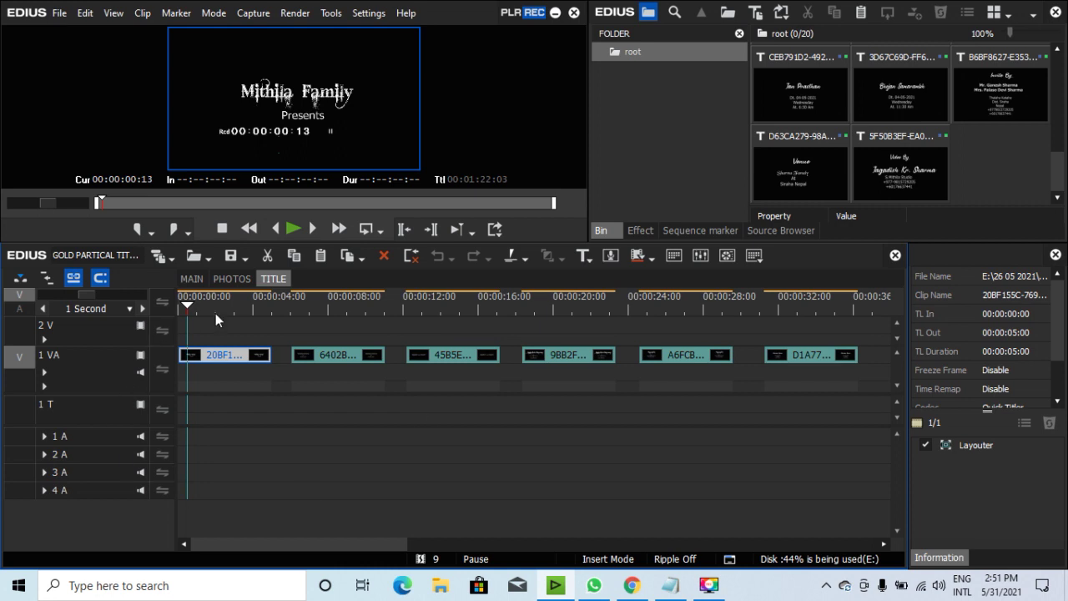
left_click(205, 307)
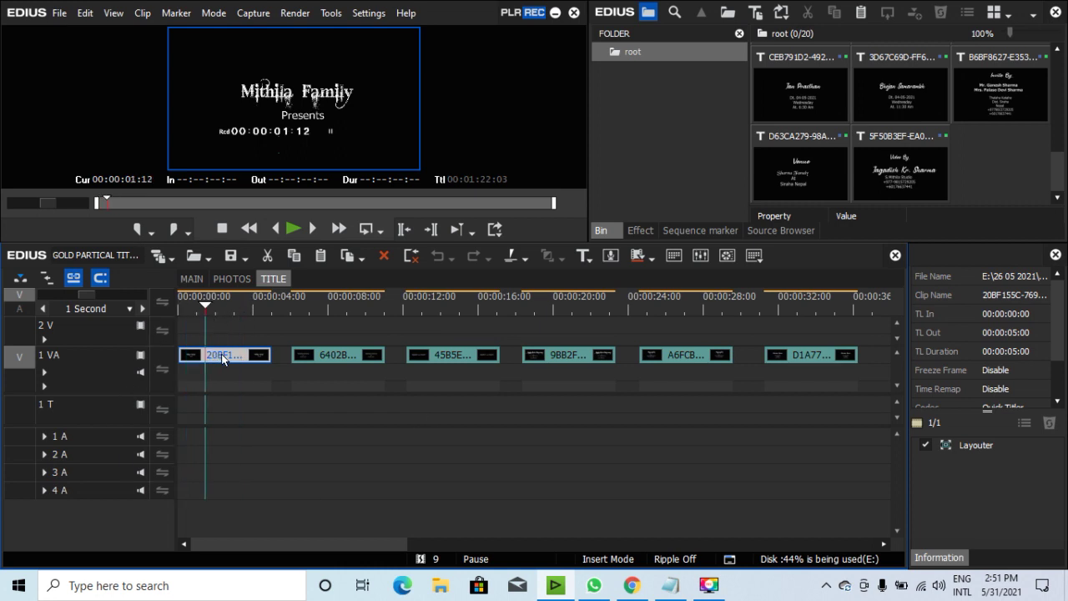
double_click(221, 354)
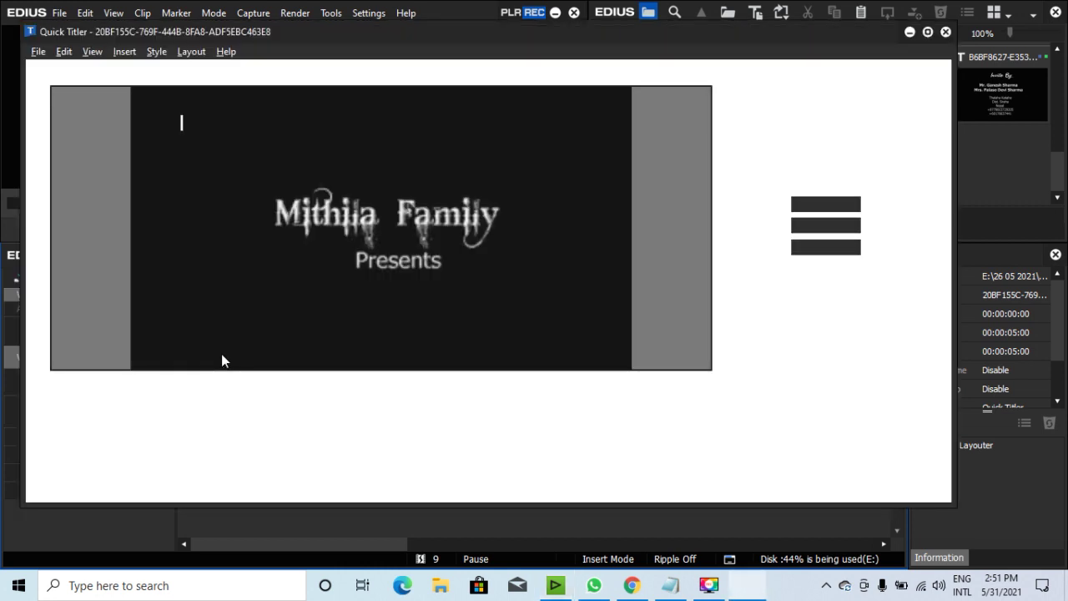
left_click(330, 214)
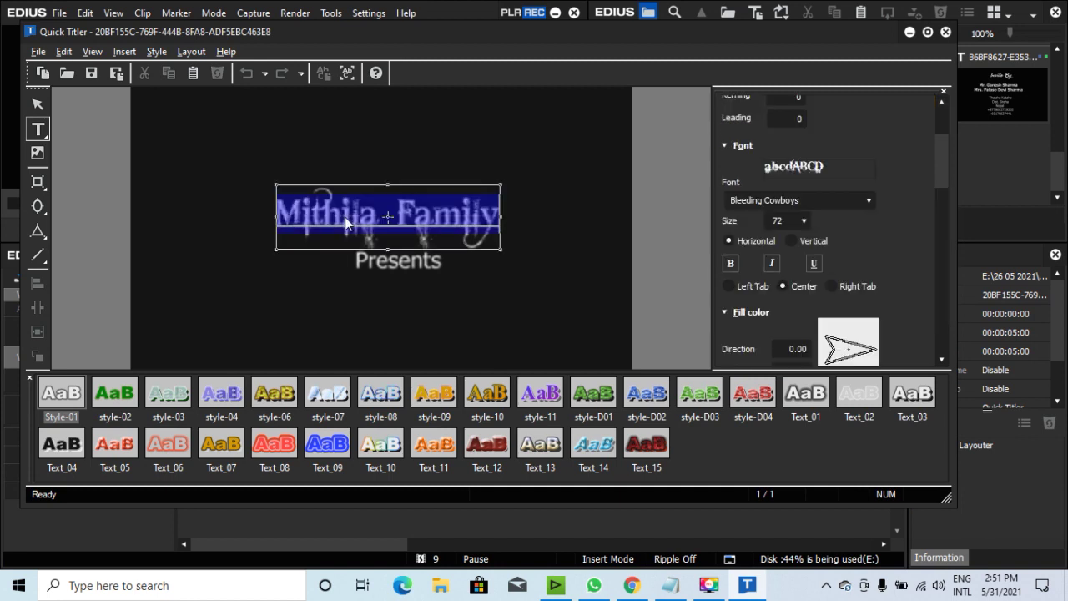
key("Escape")
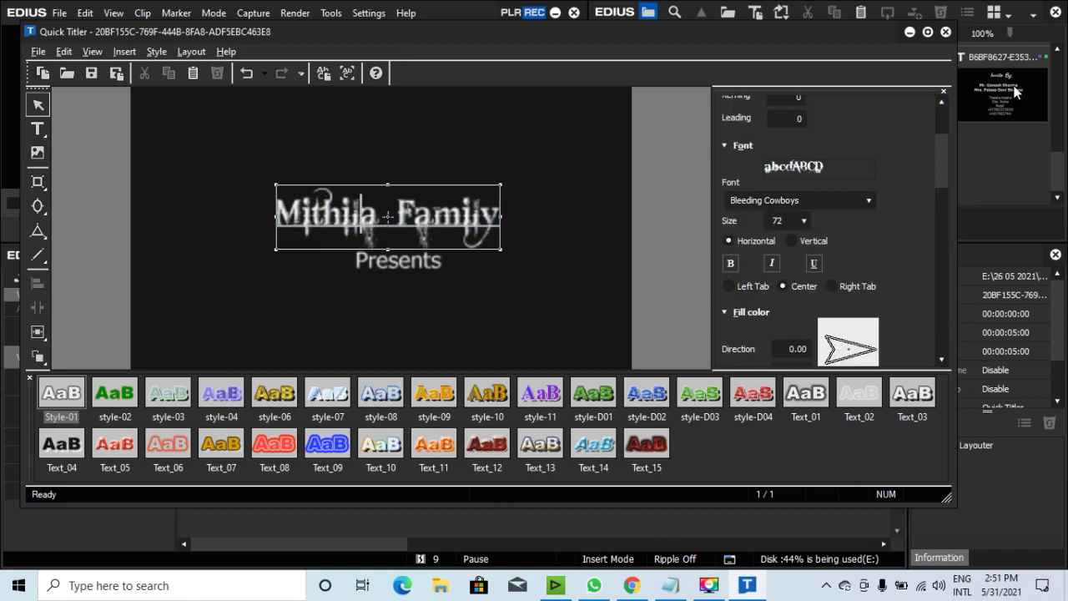
left_click(946, 32)
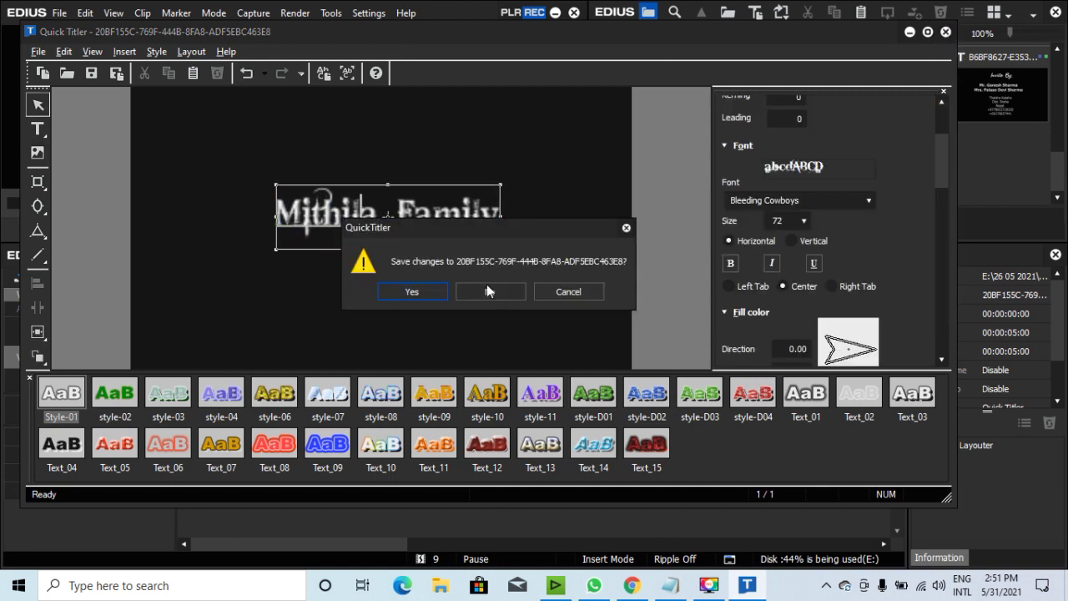
left_click(488, 290)
left_click(359, 305)
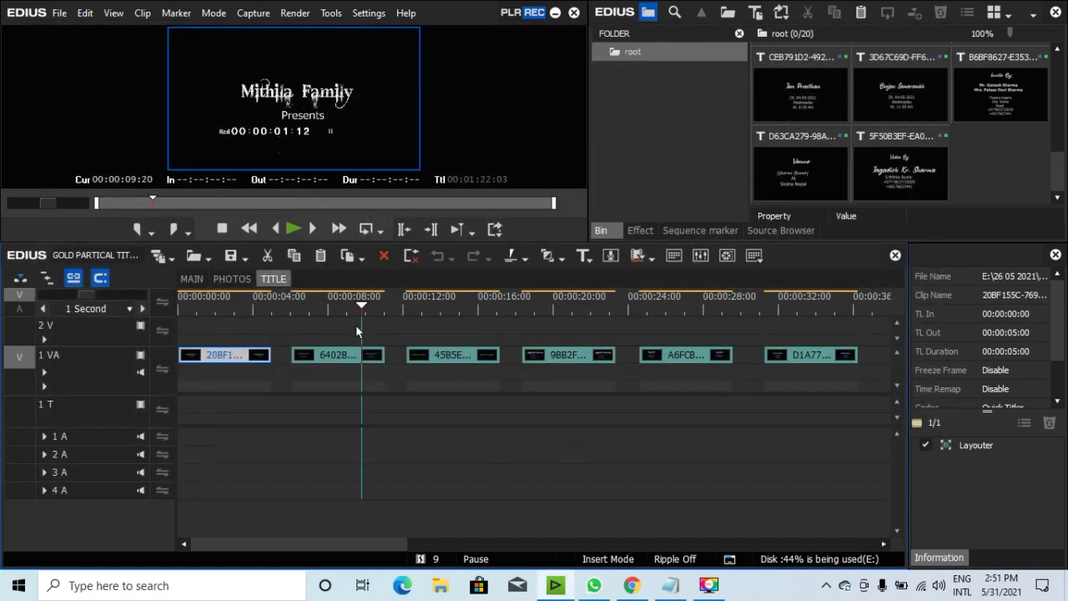
left_click(341, 355)
left_click(462, 357)
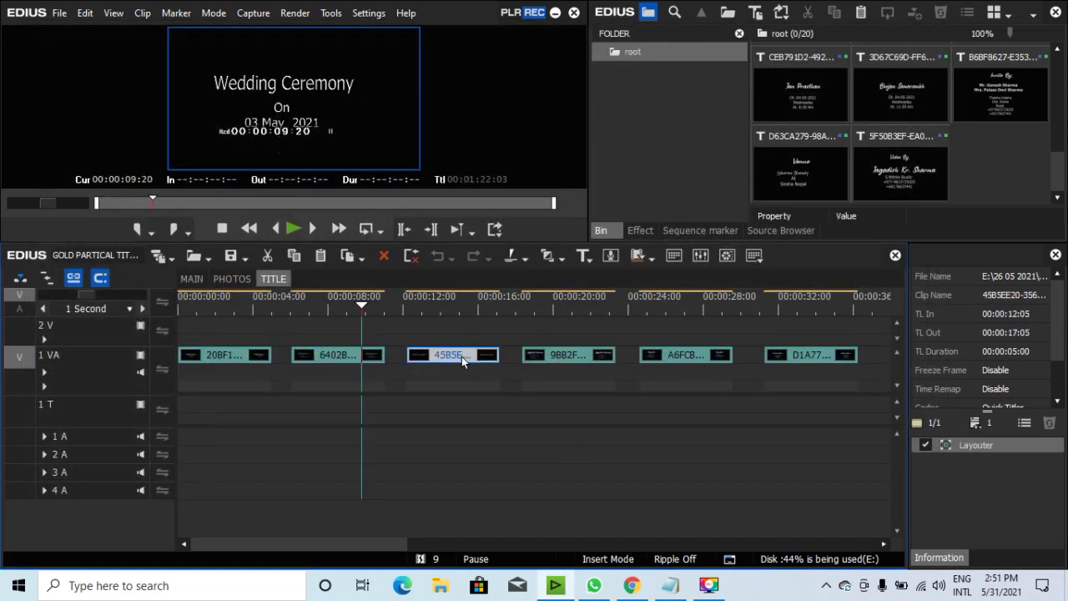
left_click(576, 355)
left_click(569, 302)
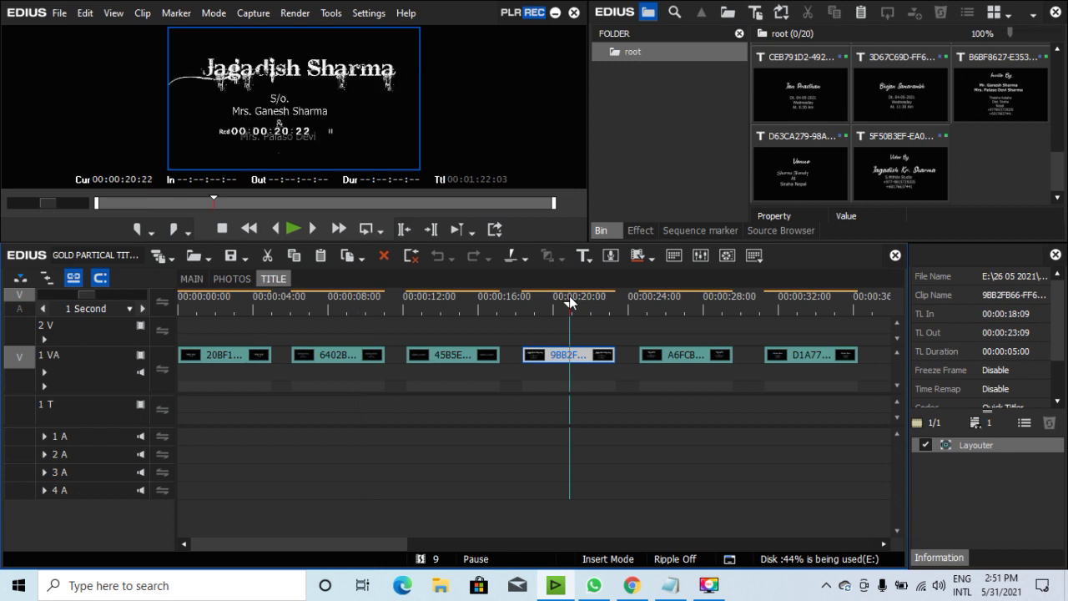
left_click(684, 294)
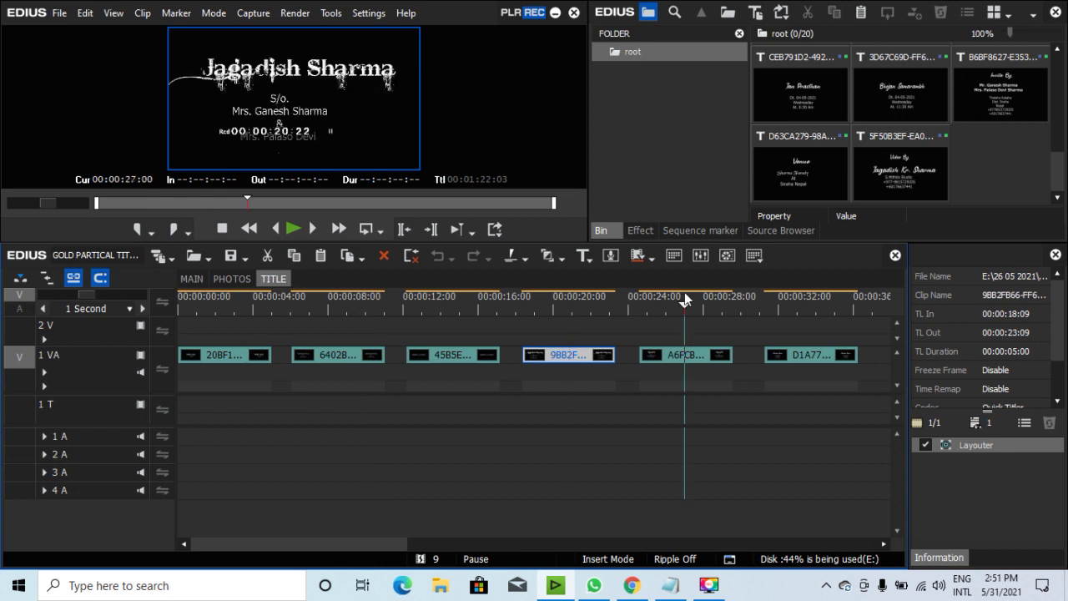
left_click(687, 355)
left_click(805, 300)
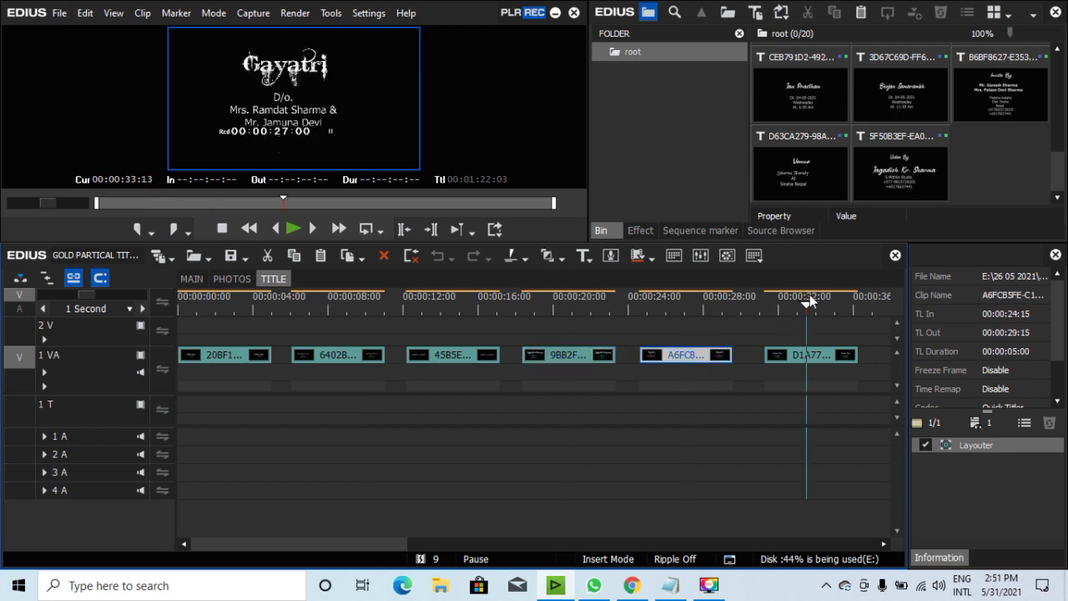
left_click(817, 358)
Preview the Dandiya Rass and Jan Prasthan titles, then bring the Notepad note forward.
left_click_drag(427, 543, 630, 543)
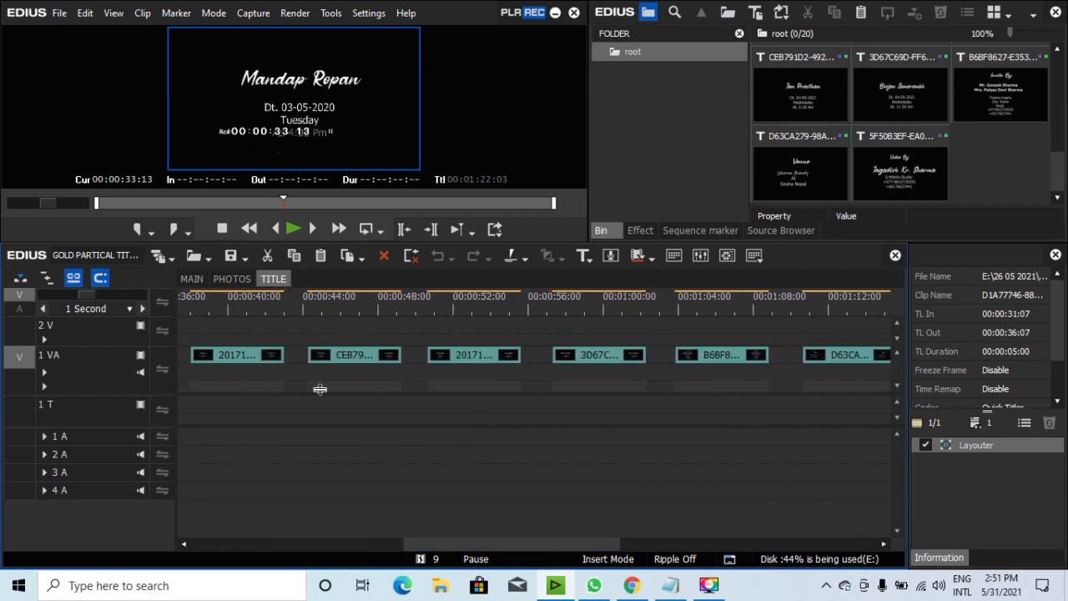
left_click(251, 307)
left_click(240, 354)
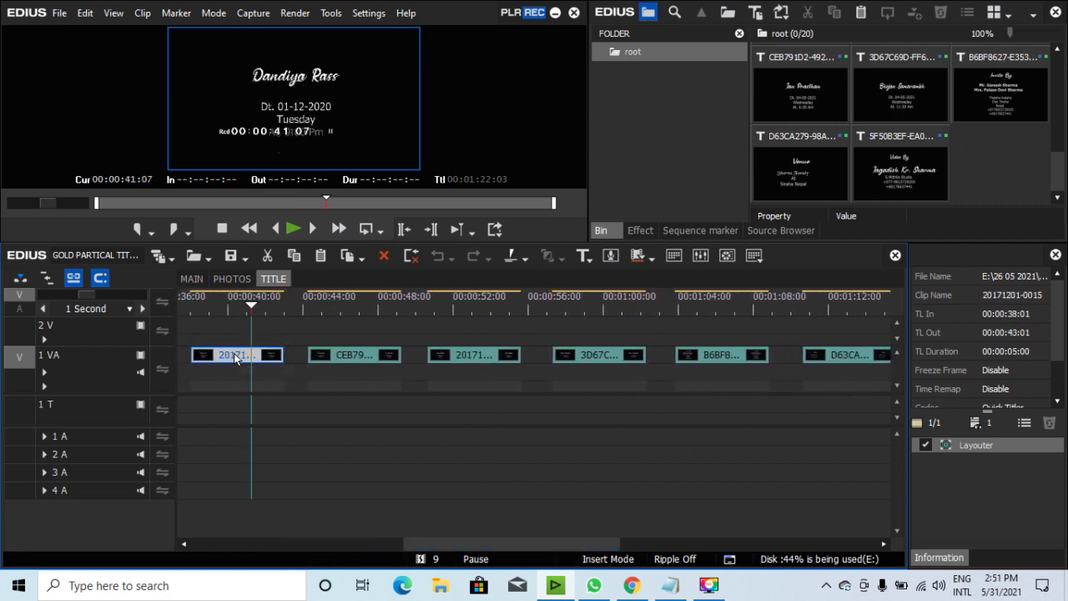
left_click(361, 307)
left_click(346, 362)
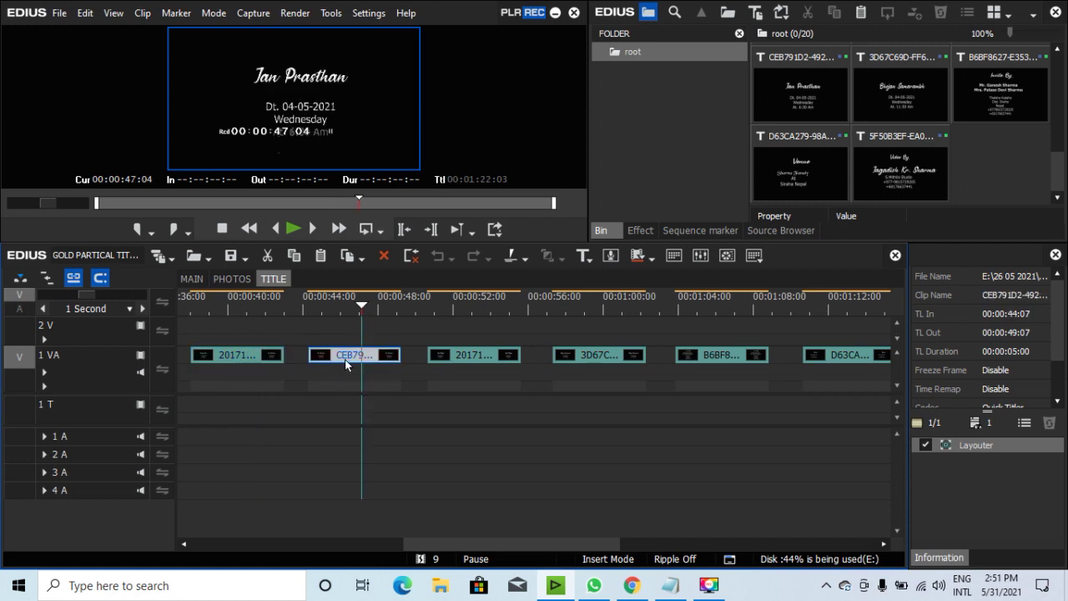
left_click(670, 585)
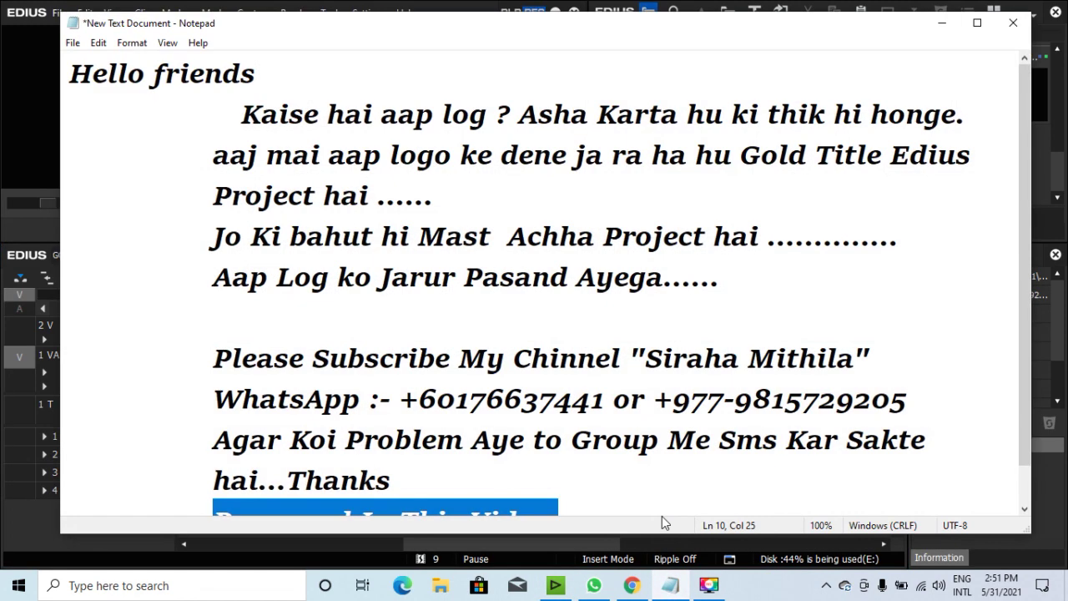
Add 'Easyli Change ho jayega Title' on a new line after 'Password In This Video', then minimize Notepad.
left_click(603, 513)
key("Return")
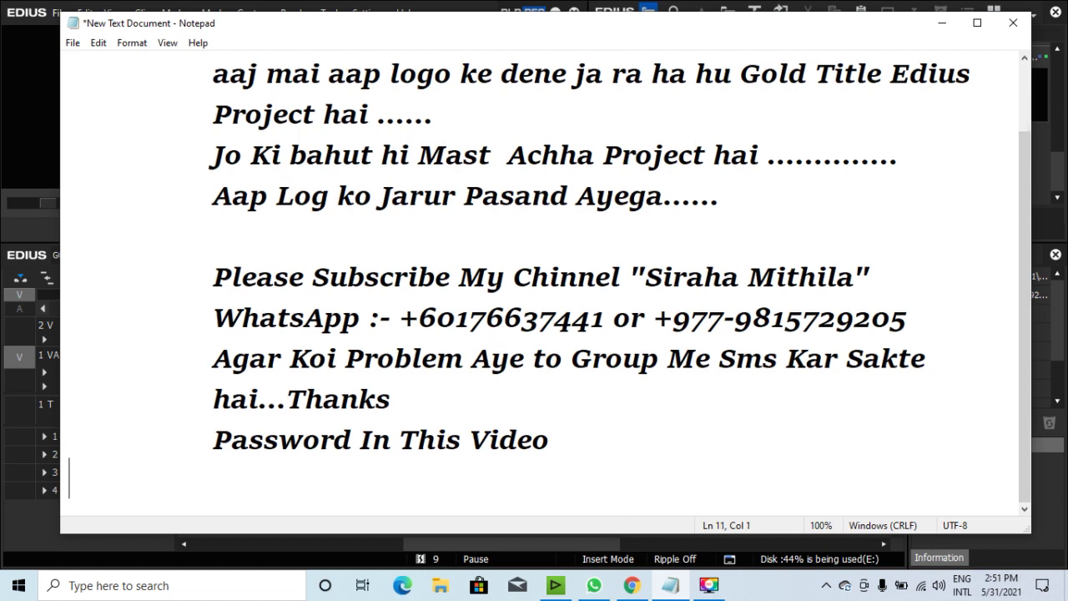
type("Eas")
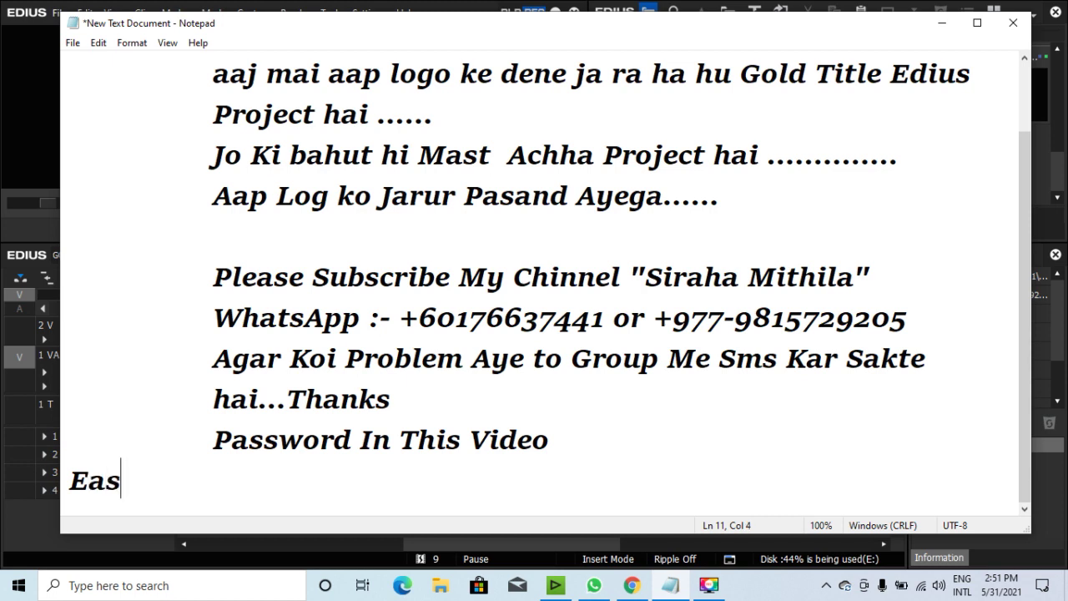
type("yli ")
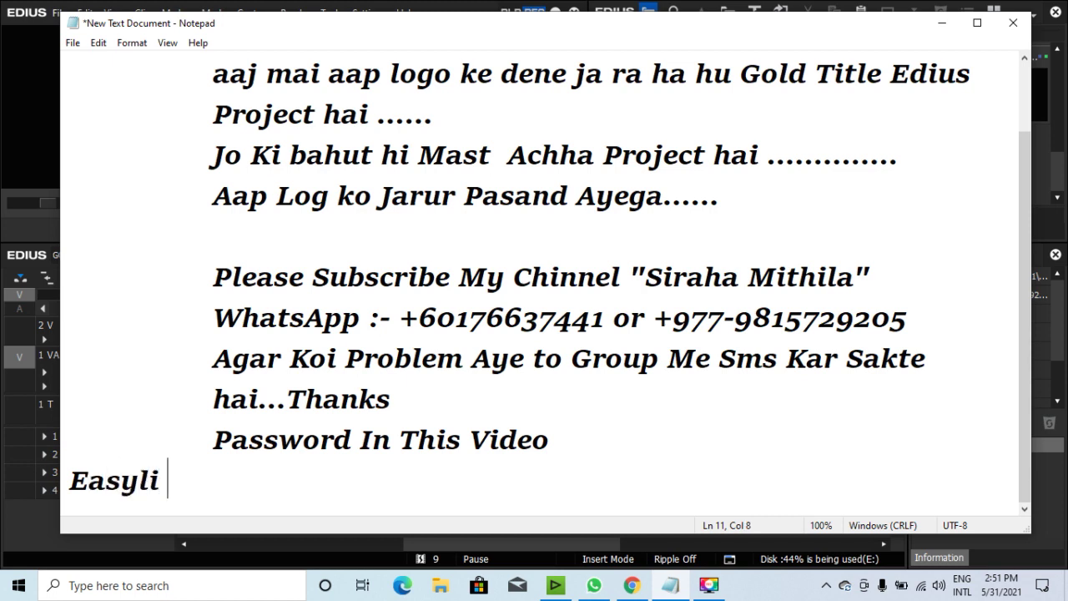
type("Chang")
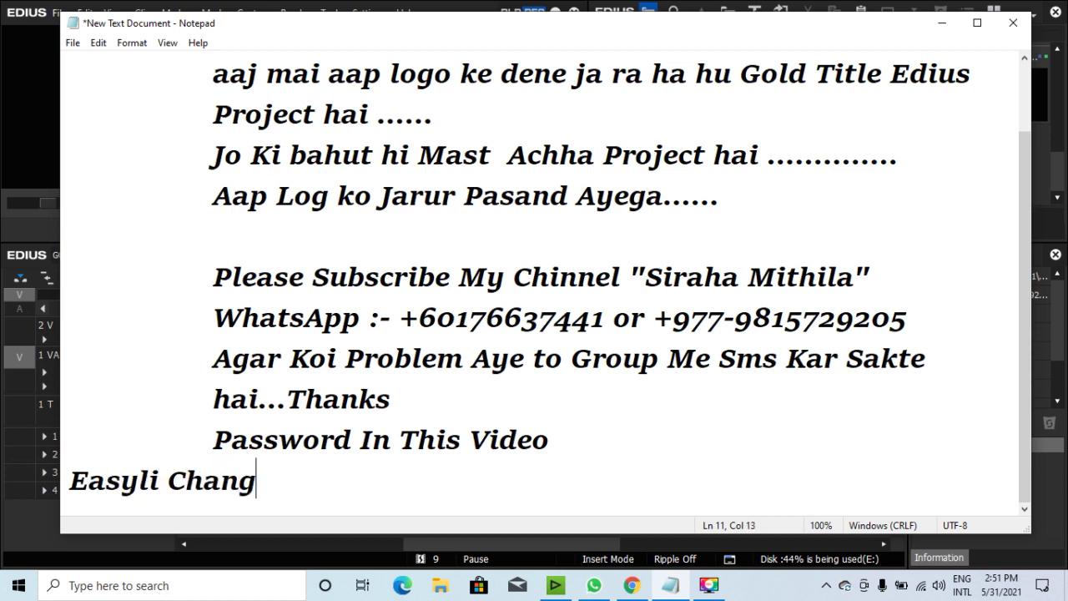
type("e ho ja")
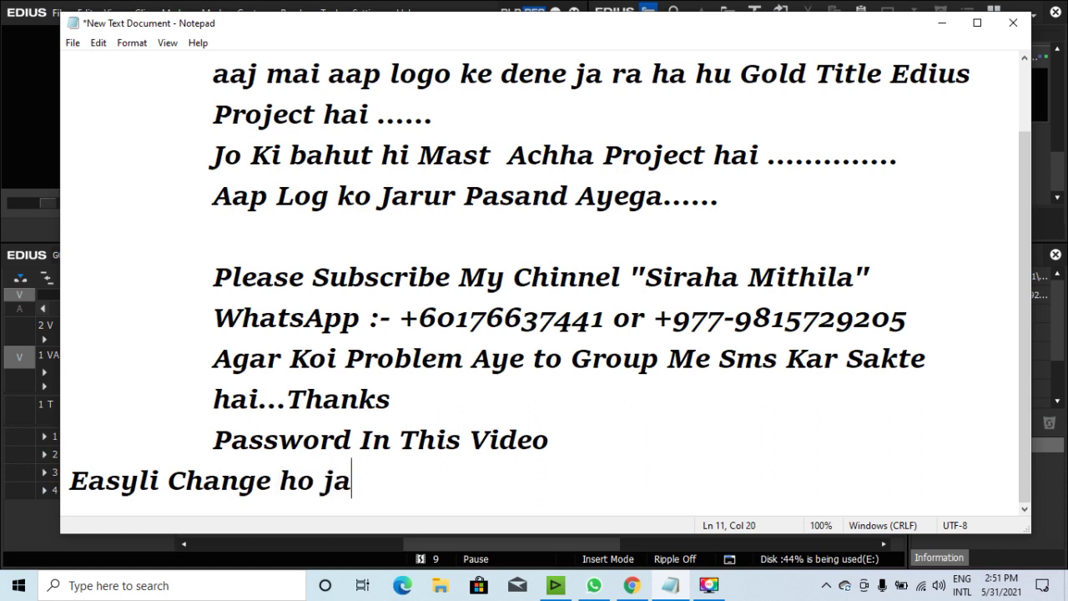
type("yega ")
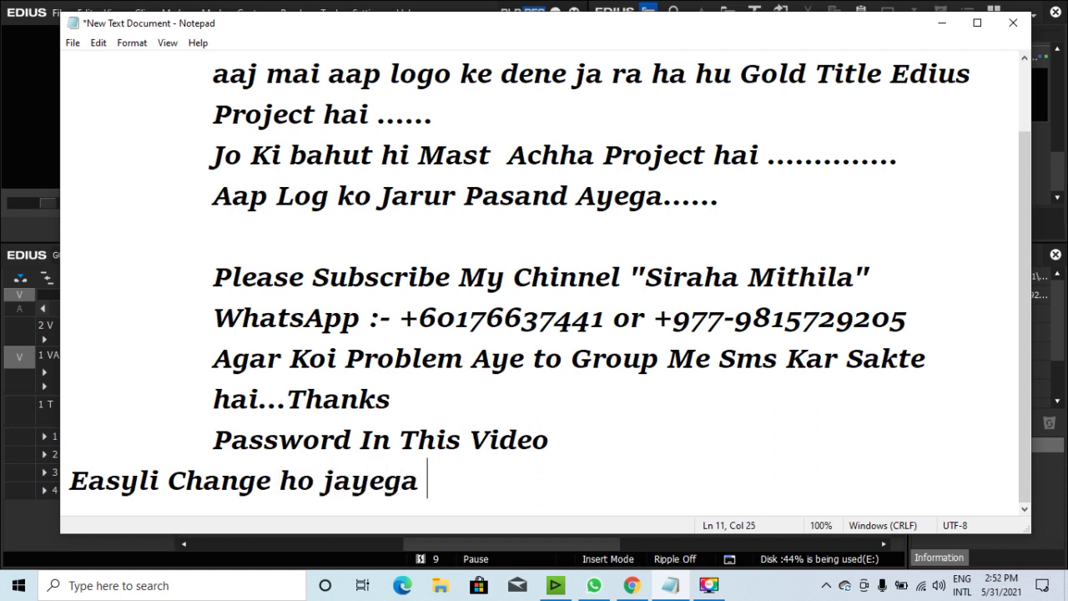
type("Title")
key("Return")
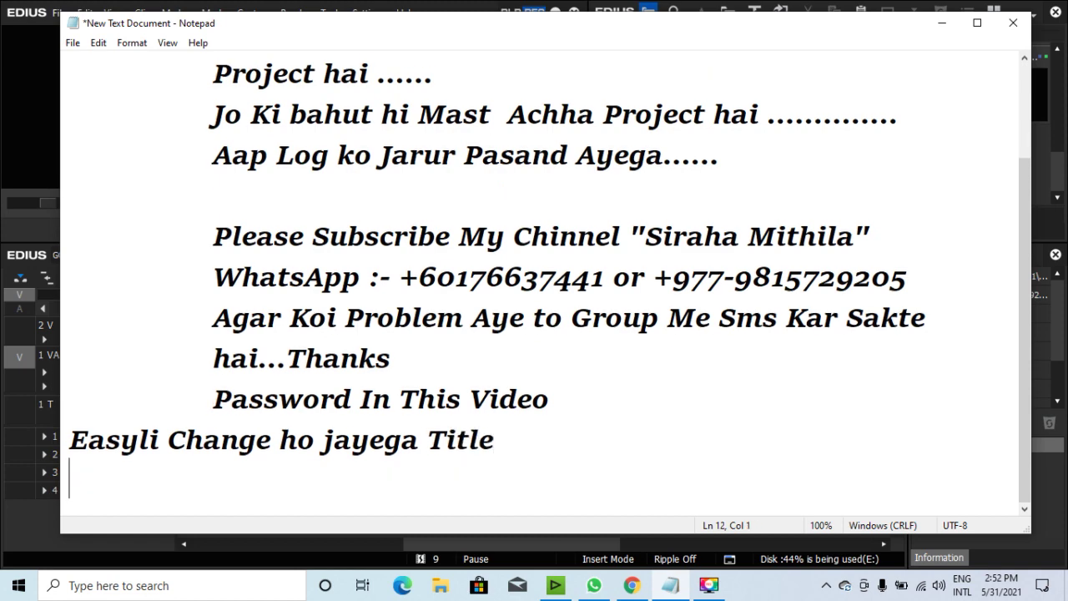
left_click(942, 23)
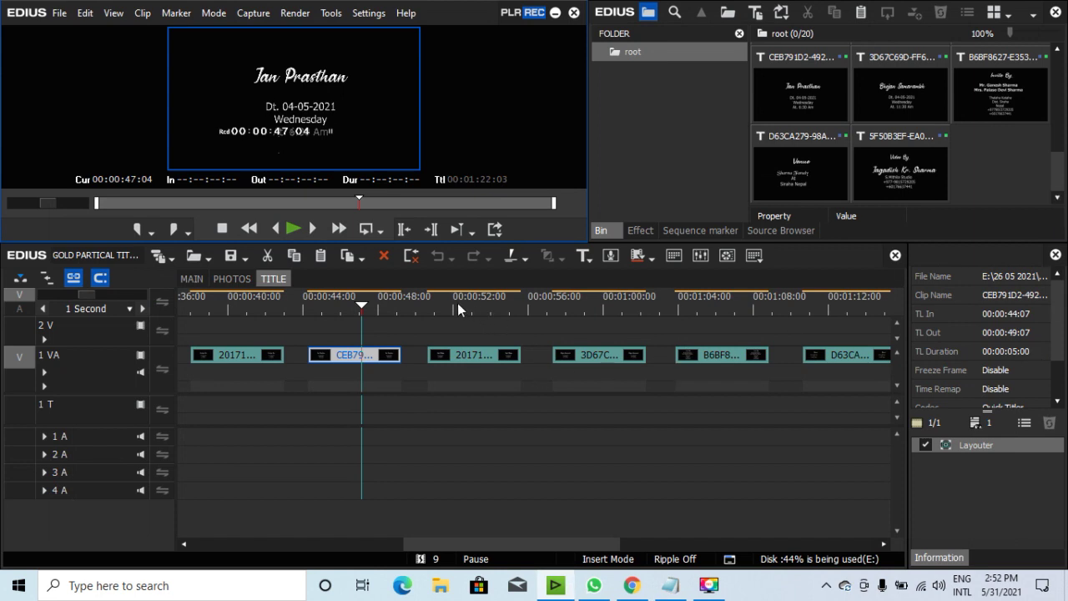
Preview the Hast Melap, Bhojan Samarambh and Invite By title cards.
left_click_drag(464, 306, 478, 307)
left_click_drag(503, 309, 602, 300)
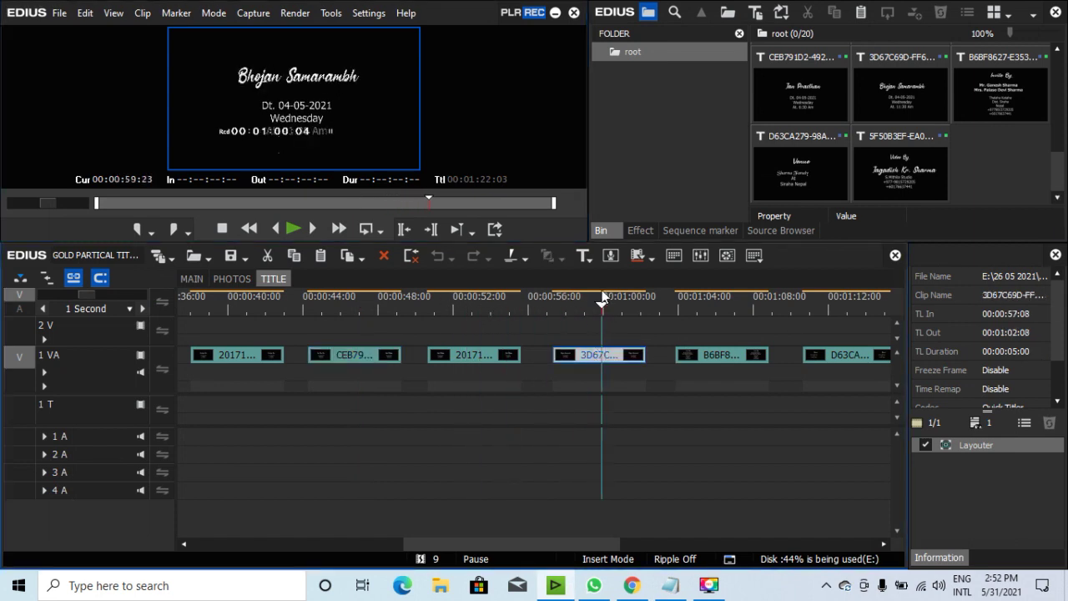
left_click(724, 311)
scroll(490, 542, "left", 1)
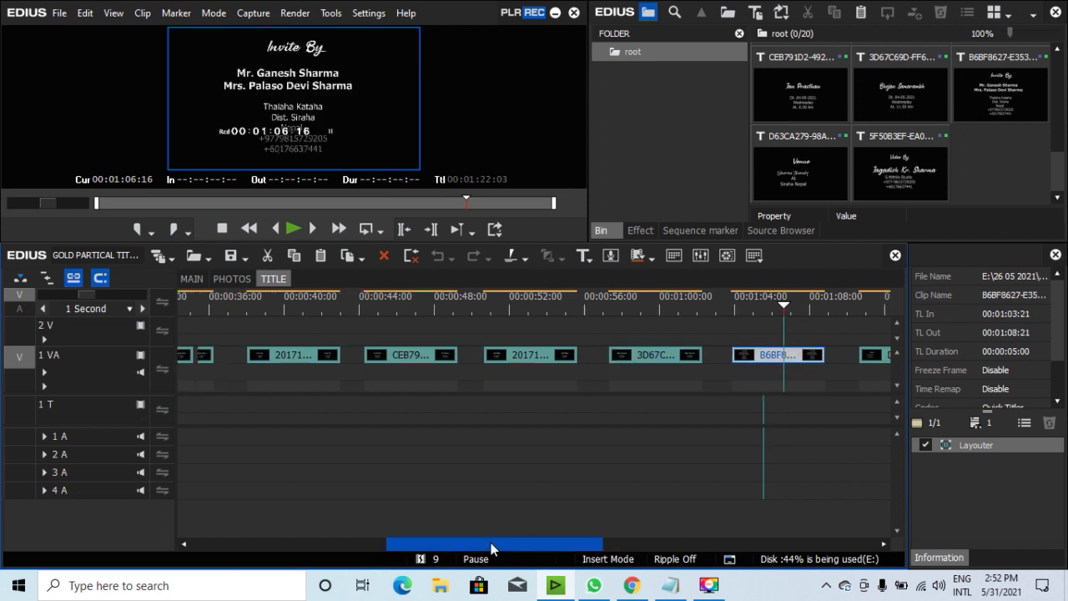
left_click_drag(491, 542, 244, 540)
Open the PHOTOS sequence at its start with BOY 1 selected, then bring Notepad forward.
left_click(232, 279)
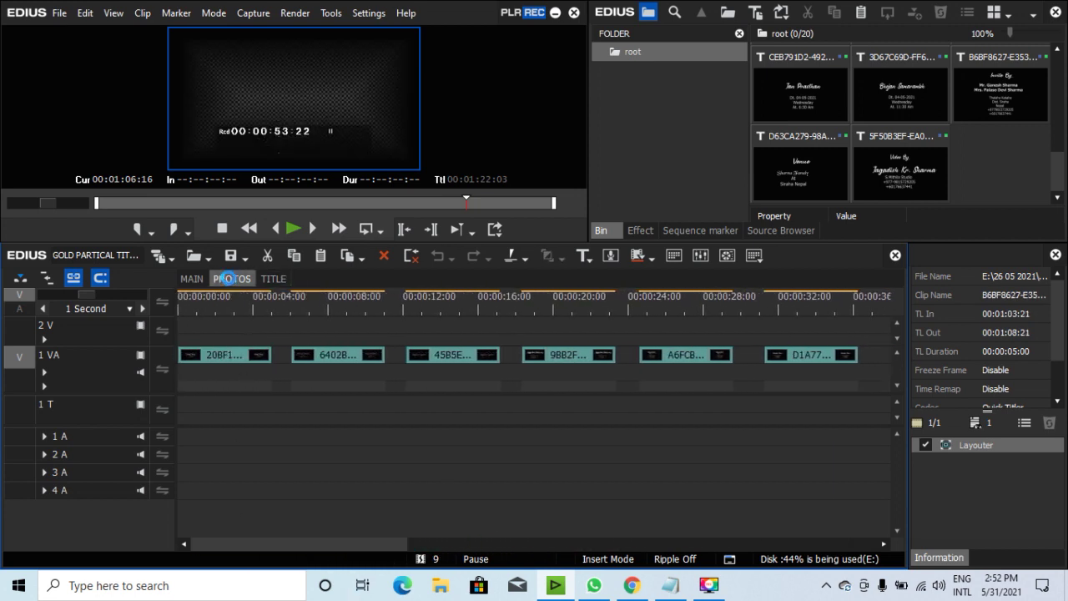
left_click(227, 305)
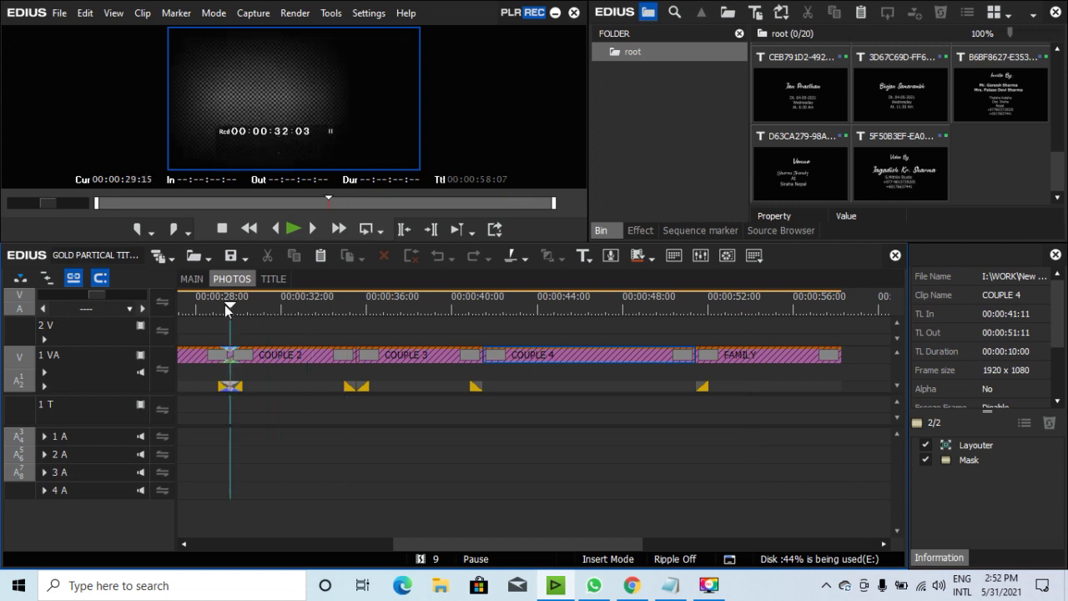
left_click_drag(488, 544, 234, 543)
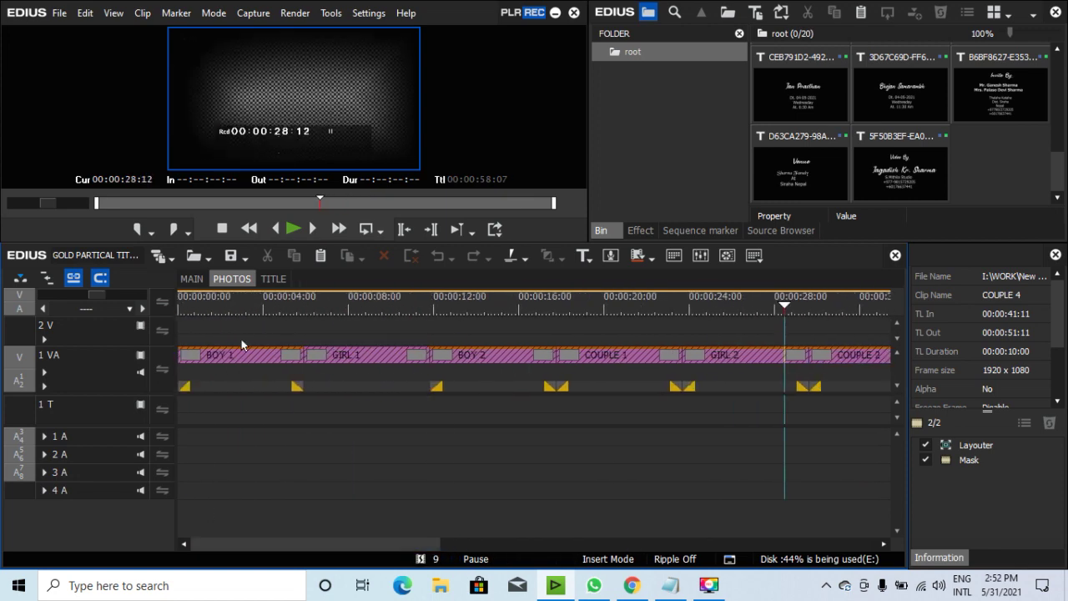
left_click_drag(249, 304, 212, 306)
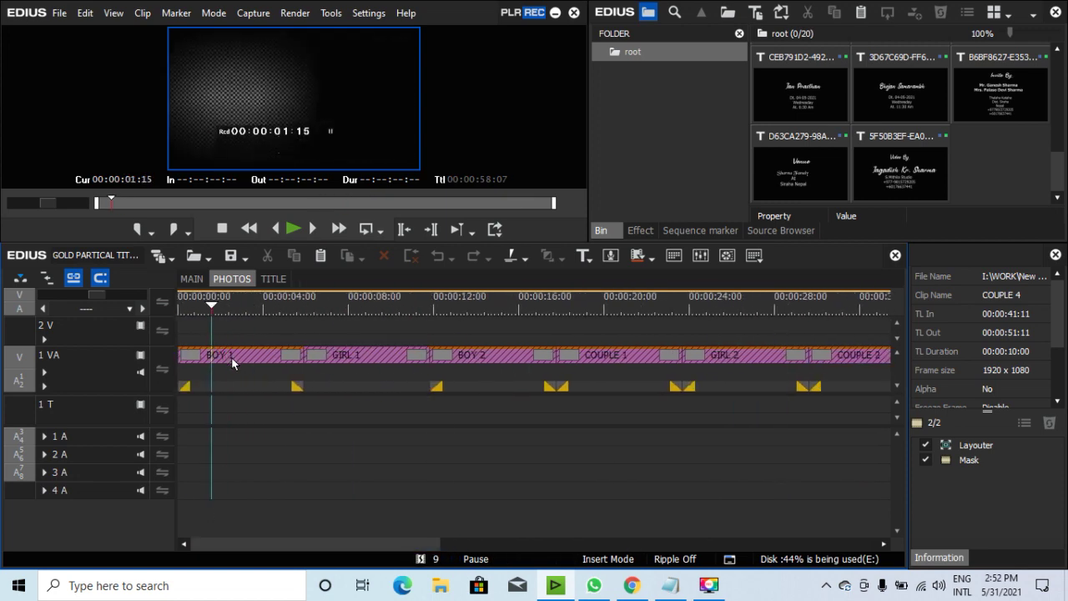
left_click(231, 356)
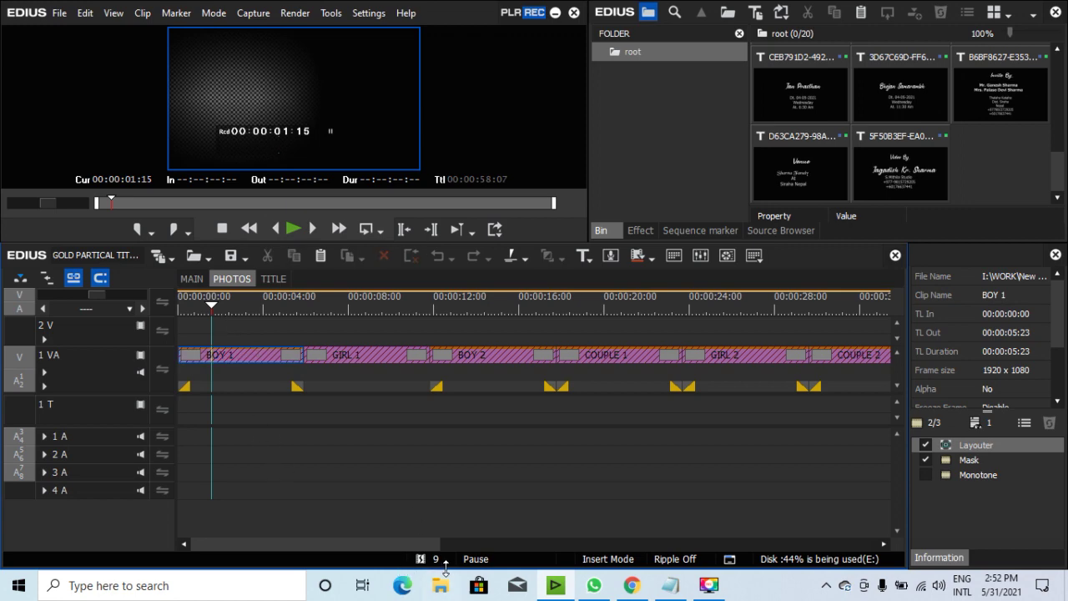
left_click(669, 585)
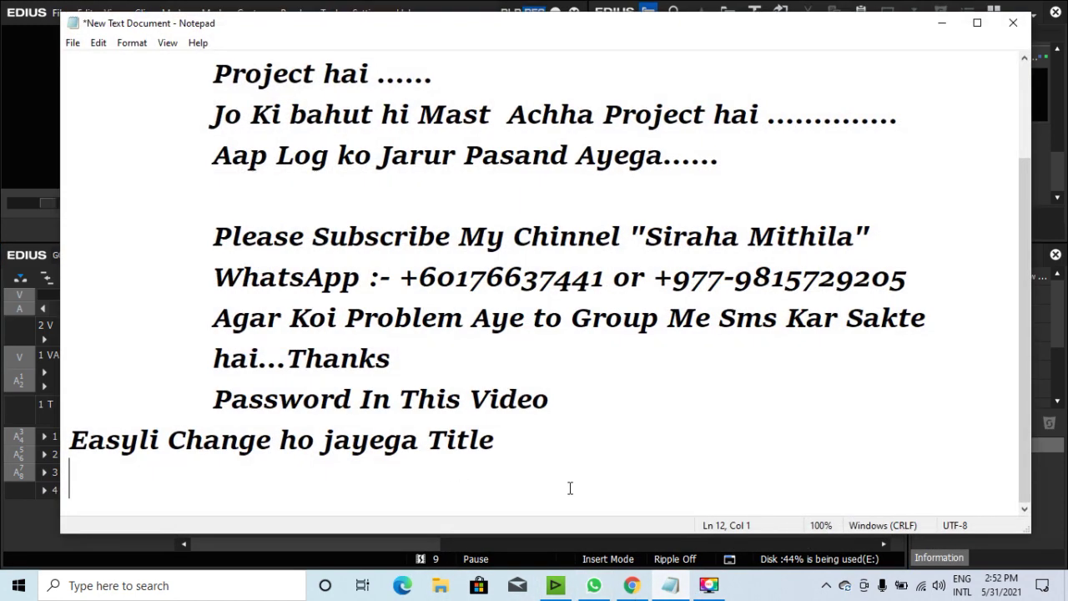
Type 'Boy Girls Couple Ka Video Laga dena ISi ke upar' on the new line, then minimize Notepad.
key("Return")
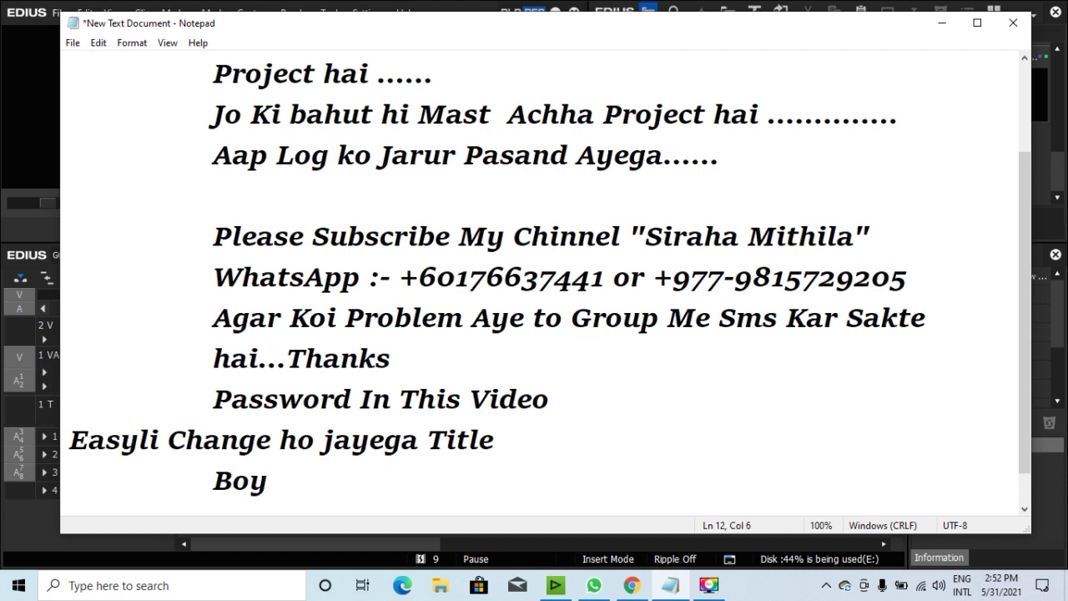
type("Boy Gir")
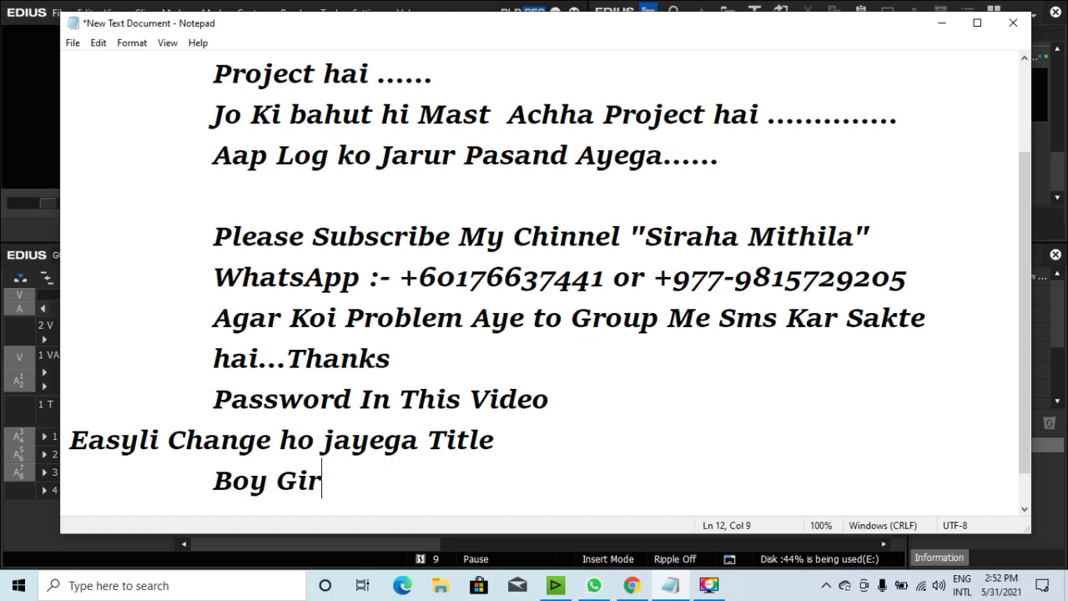
type("ls Cou")
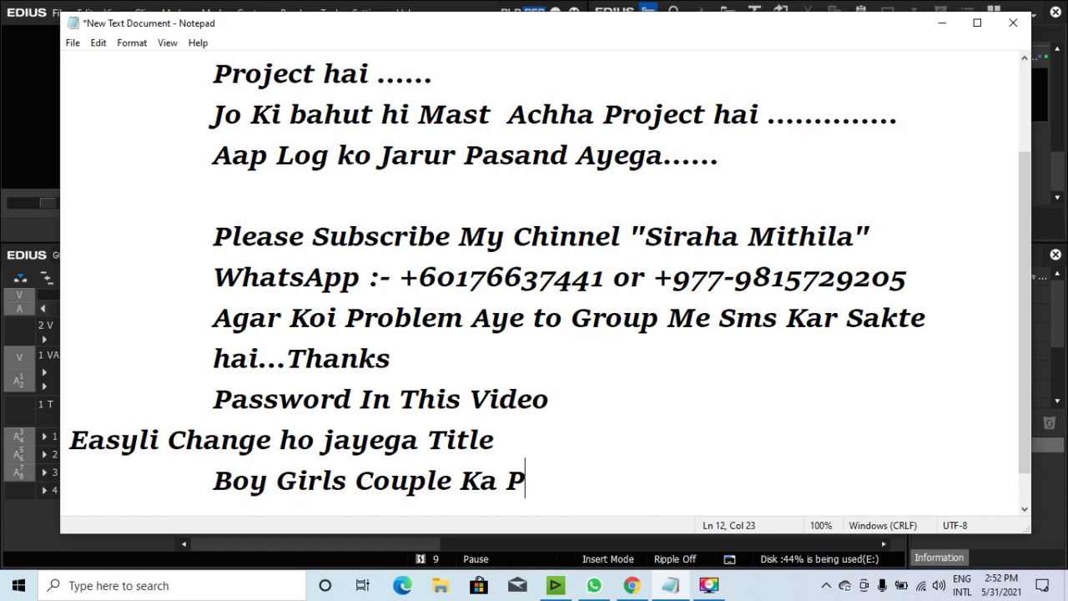
type("ple Ka Video ")
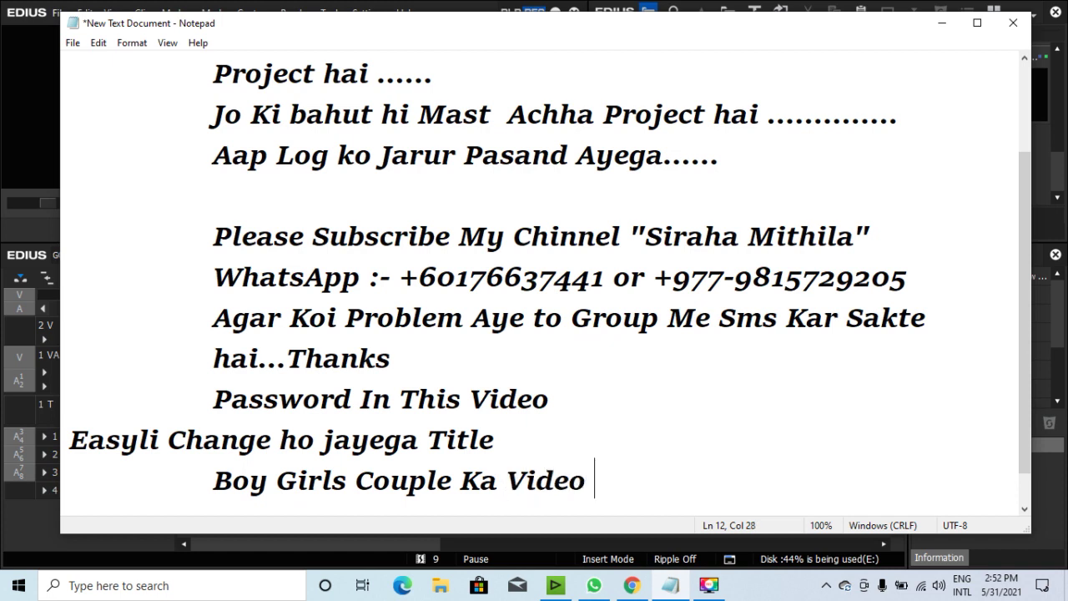
type("Laga ")
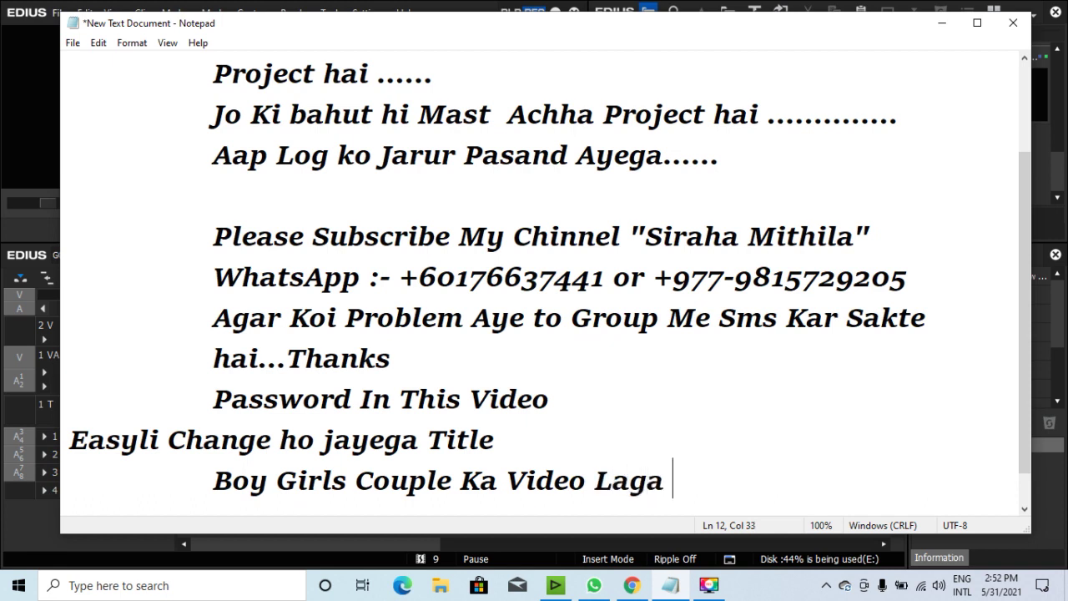
type("dena IS")
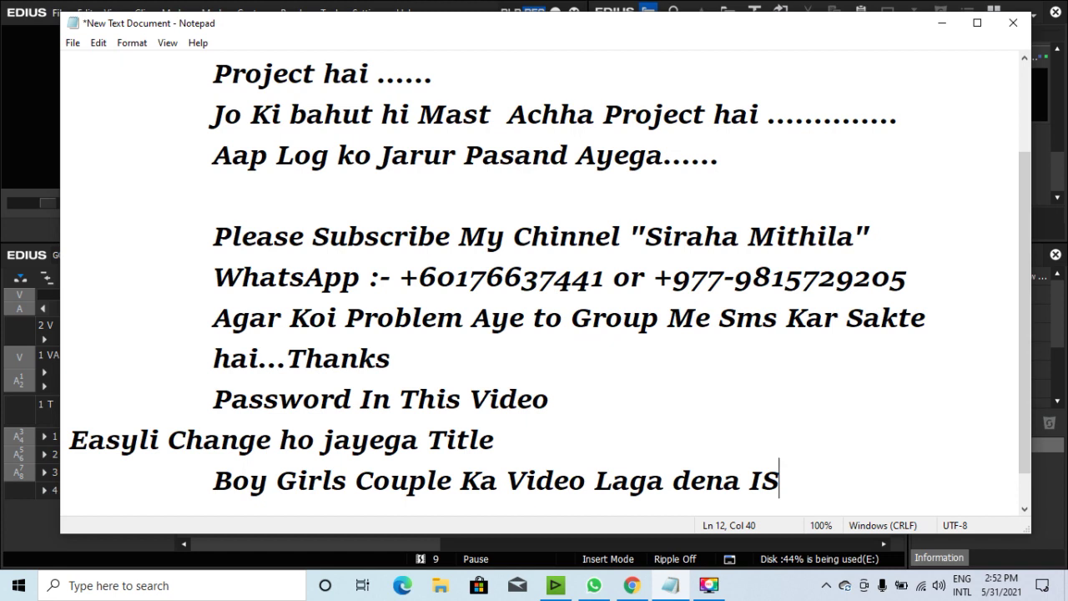
type("i ke upa")
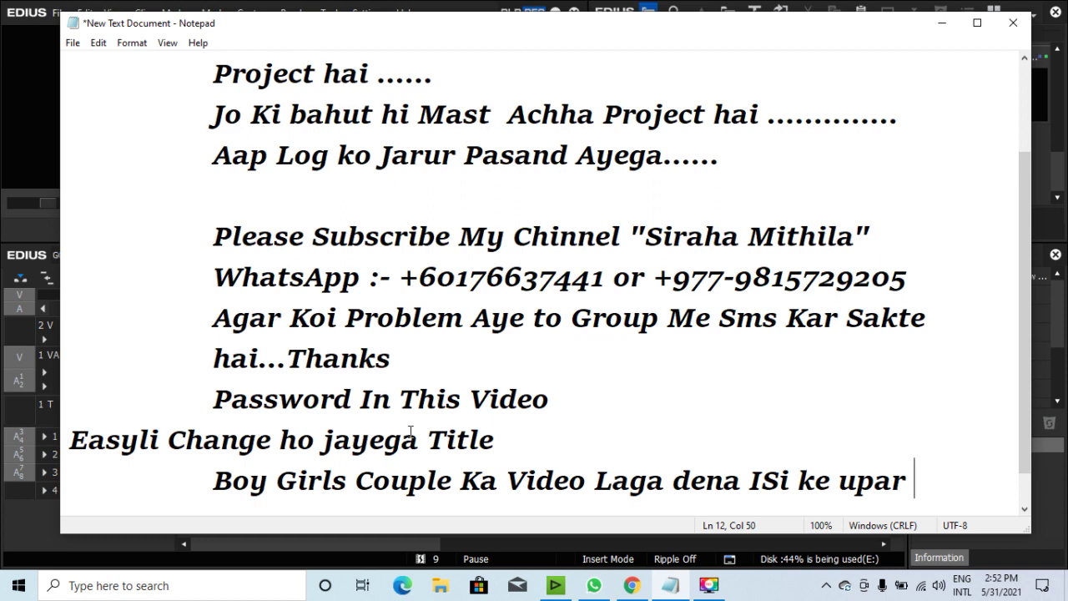
type("r")
left_click(941, 22)
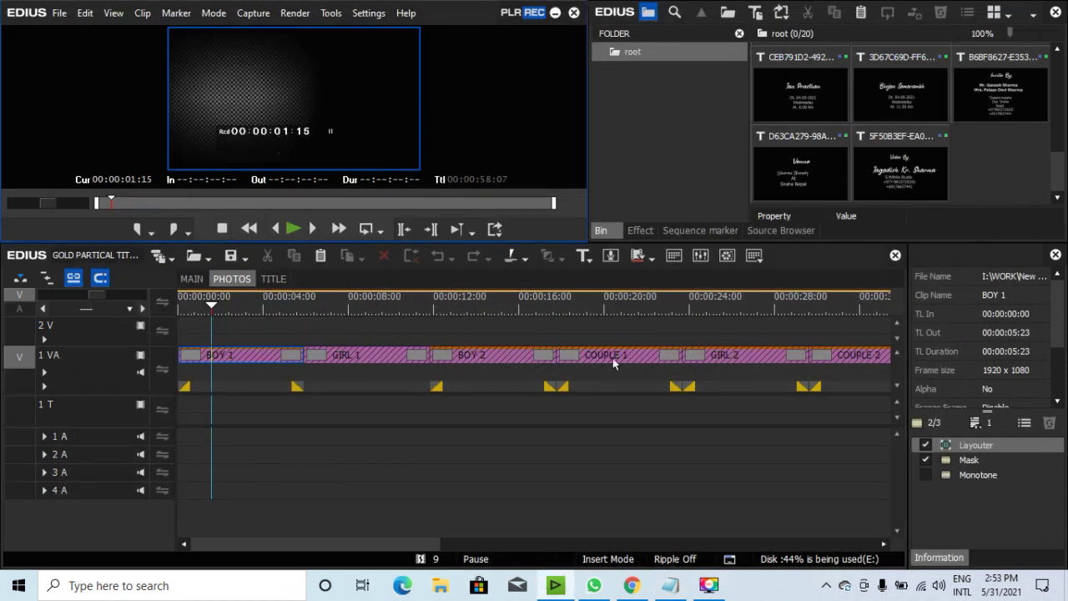
Scrub the PHOTOS clips, then play the MAIN sequence from 00:00:00:00.
left_click_drag(213, 307, 220, 310)
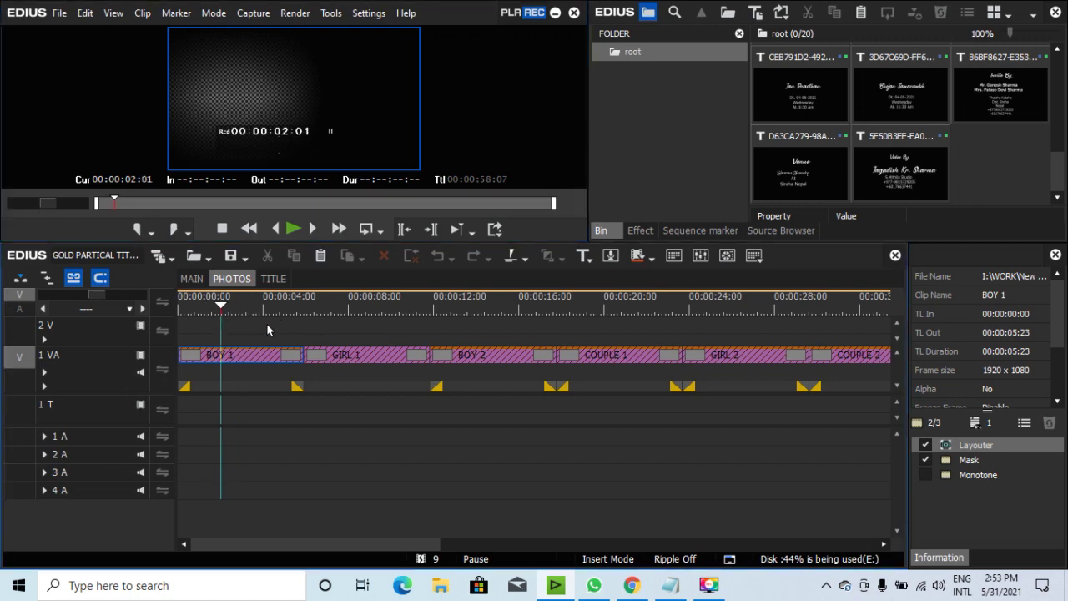
left_click(324, 307)
left_click_drag(333, 306, 427, 316)
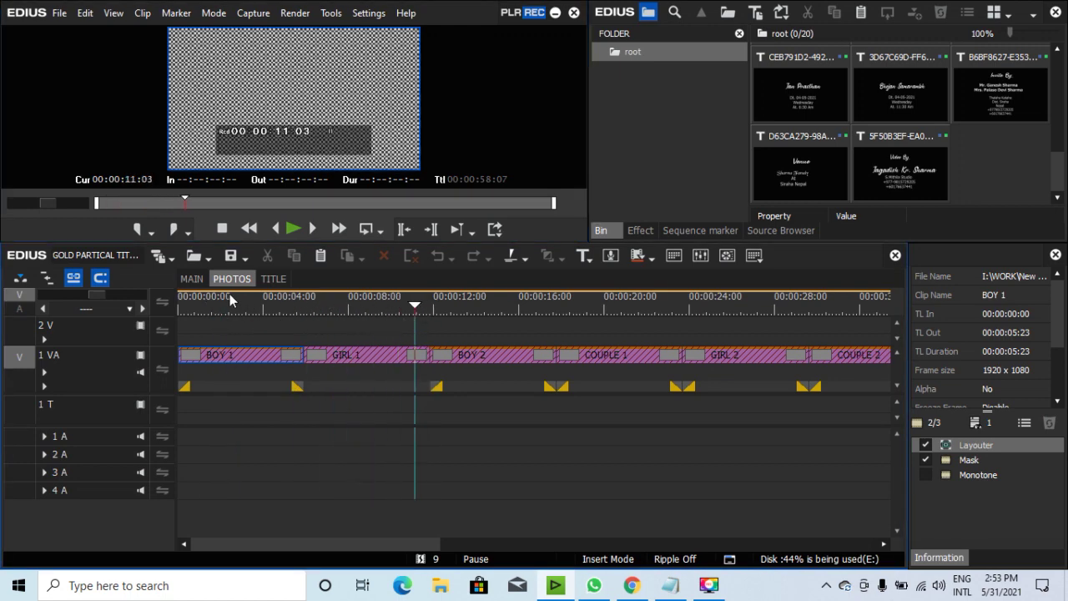
left_click(193, 279)
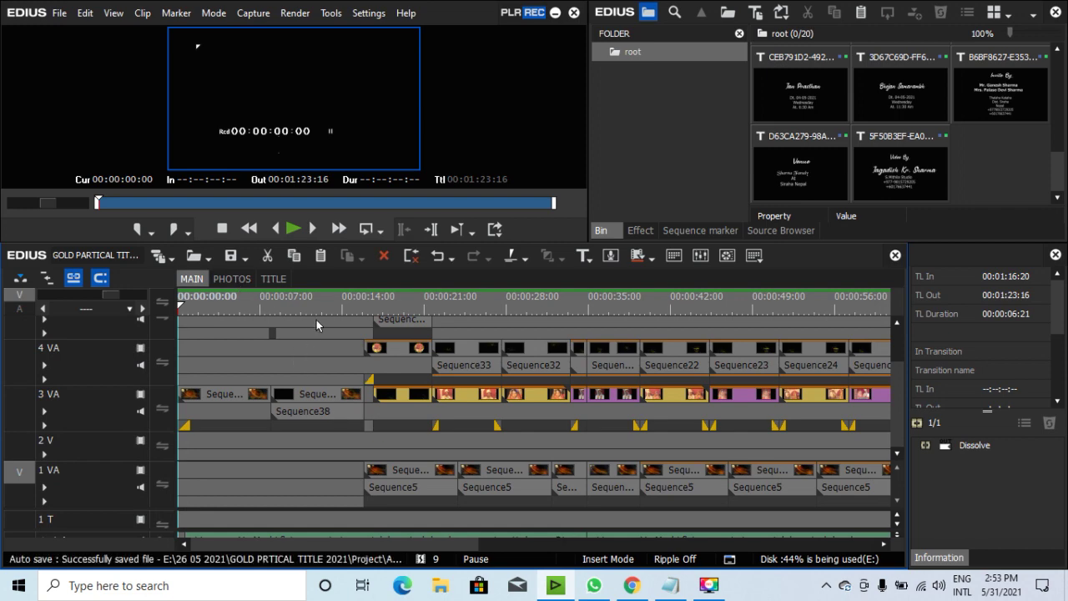
mouse_move(181, 310)
left_mouse_down()
mouse_move(201, 310)
mouse_move(178, 311)
left_mouse_up()
left_click(296, 235)
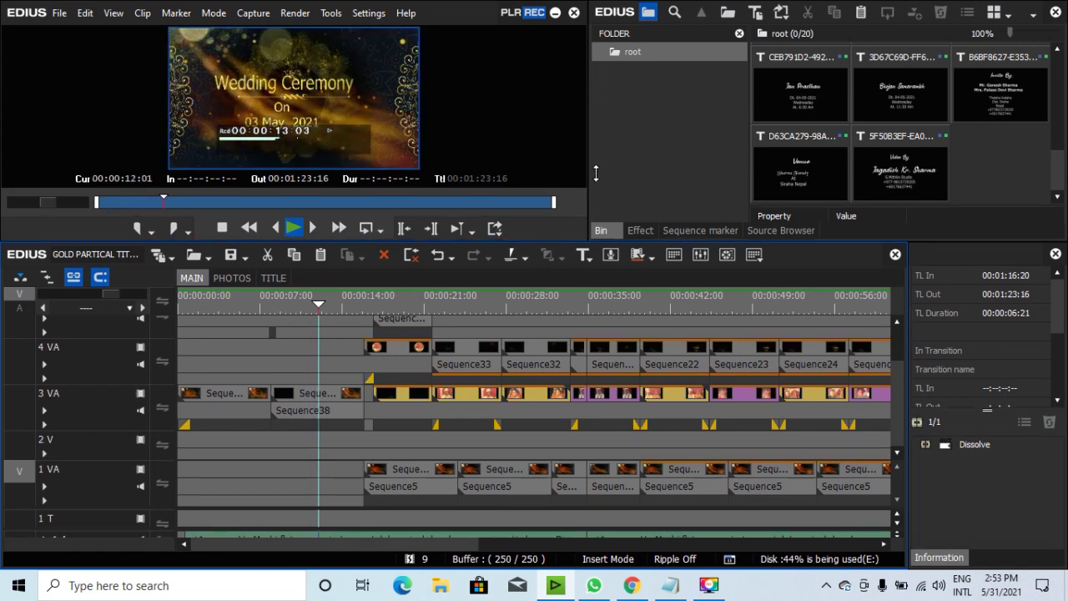
Enlarge the timeline to reveal the audio tracks and toggle mute on track 1 A.
left_click_drag(595, 173, 595, 126)
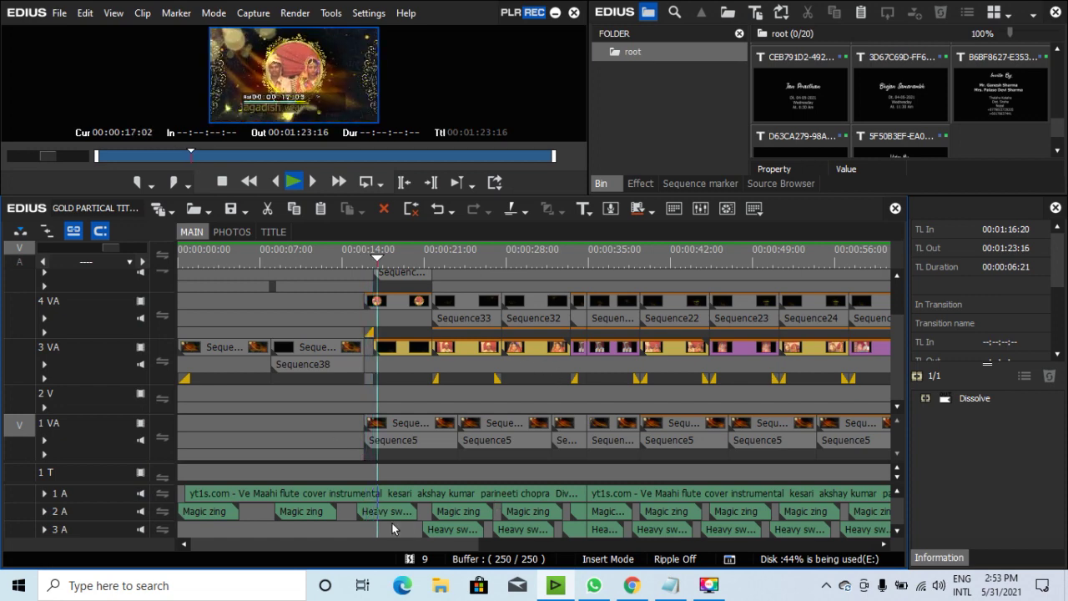
left_click(141, 495)
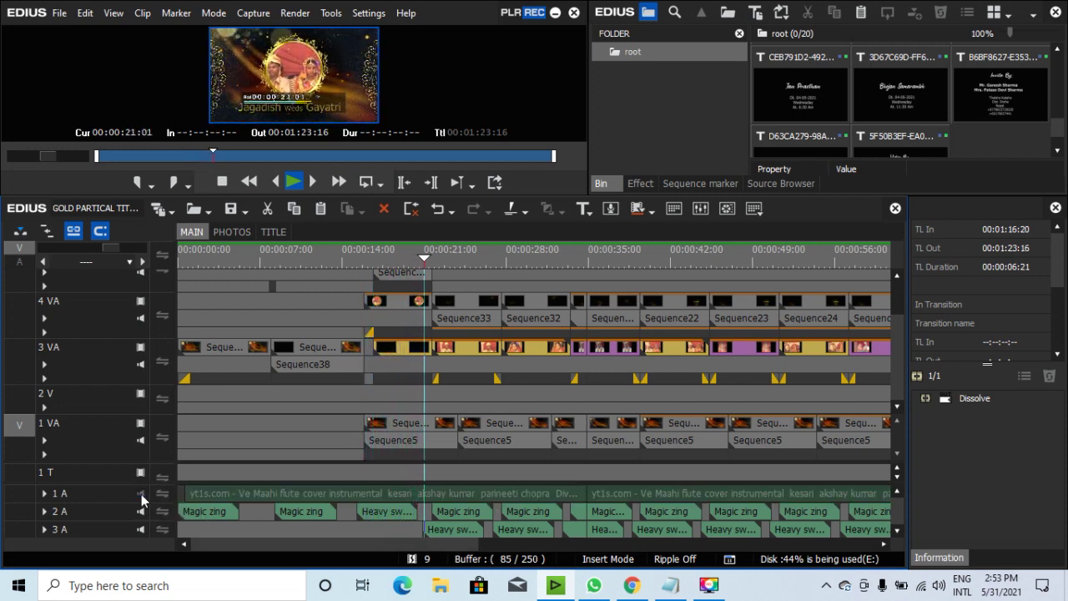
left_click(141, 493)
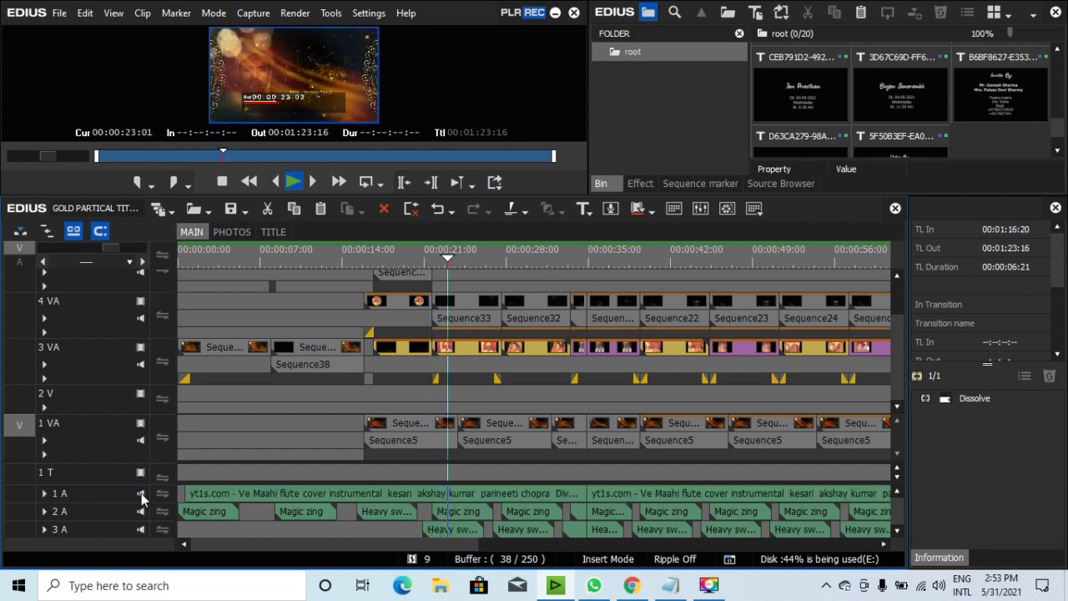
left_click(141, 493)
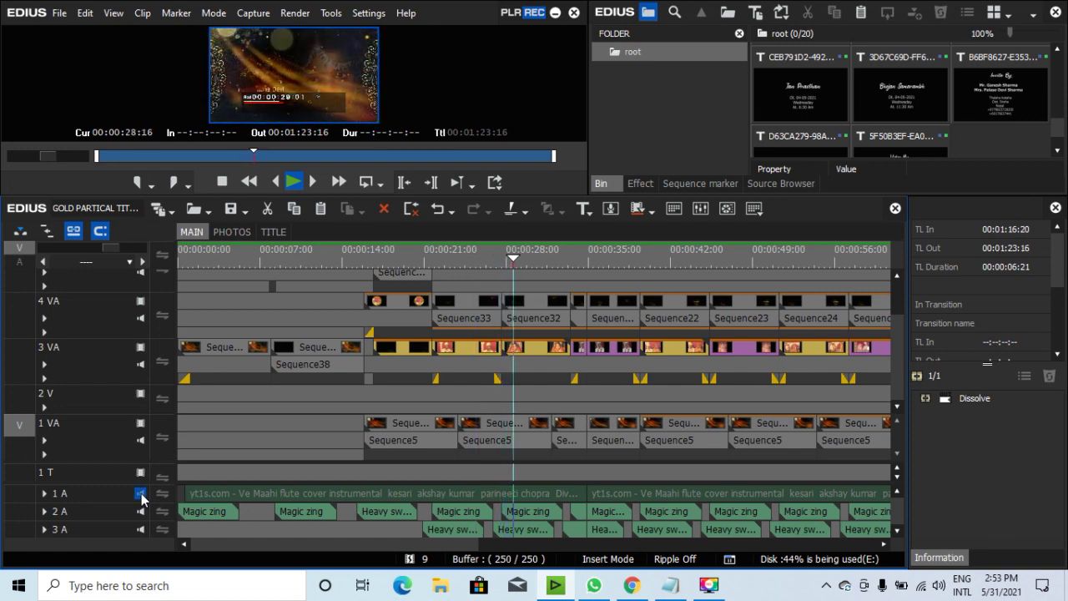
left_click(140, 493)
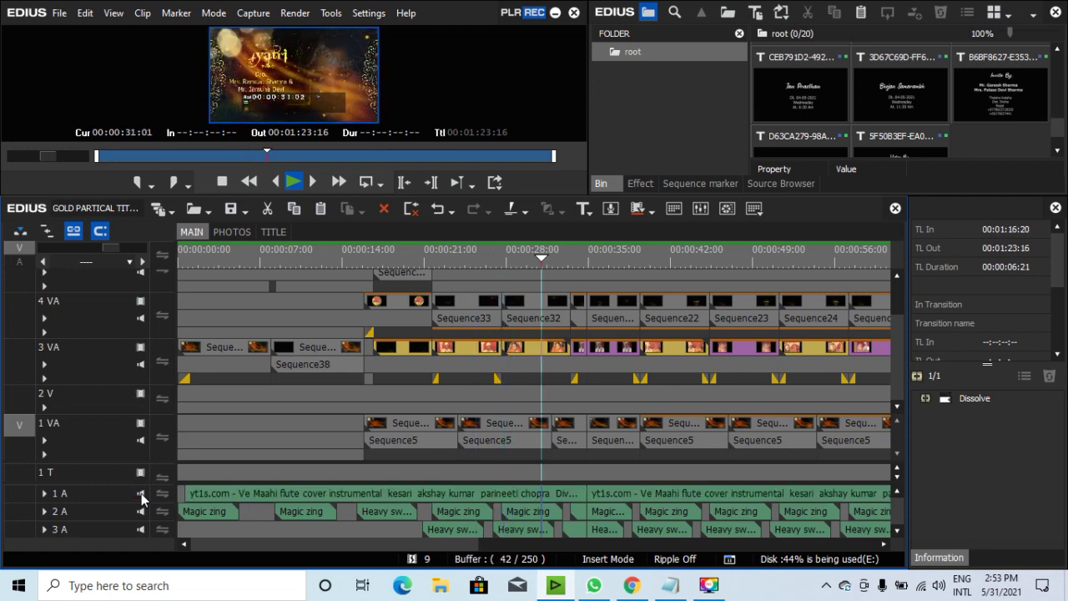
Watch the playing MAIN sequence full screen twice, toggling track 1 A's mute afterwards.
double_click(312, 59)
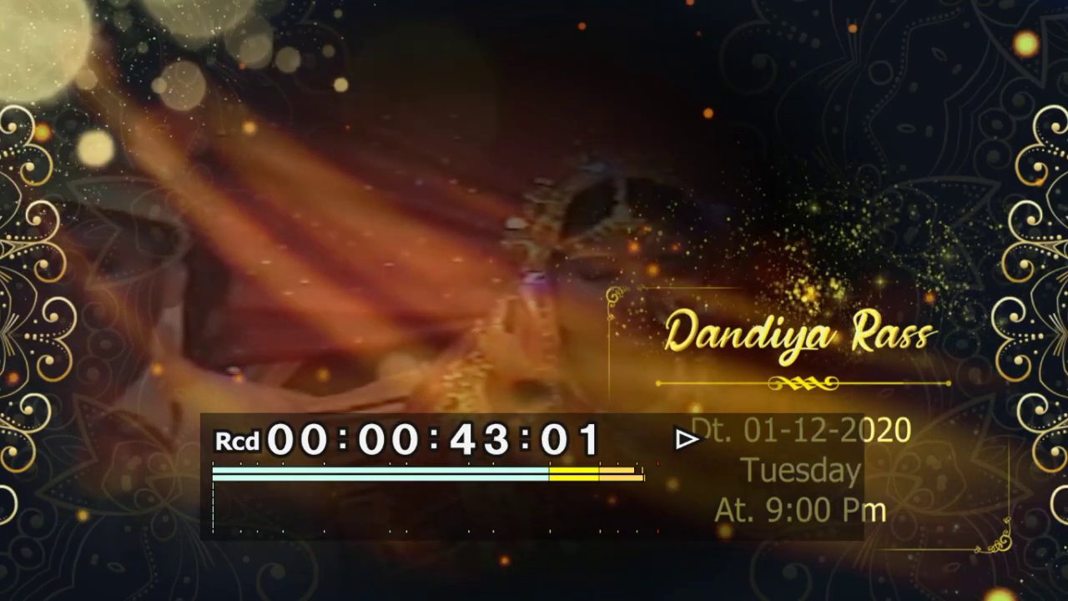
key("Escape")
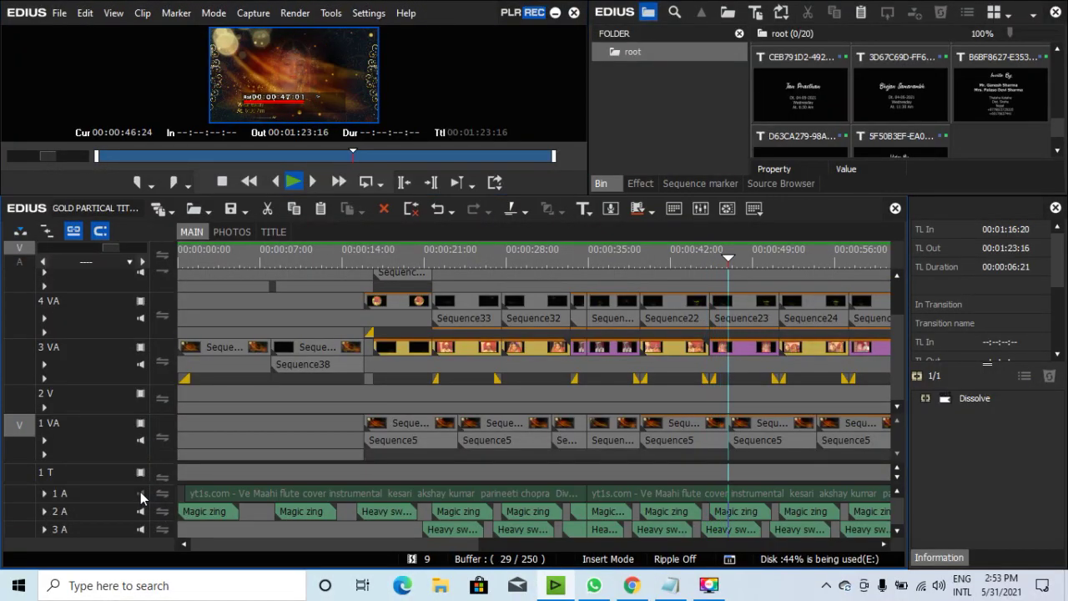
left_click(445, 546)
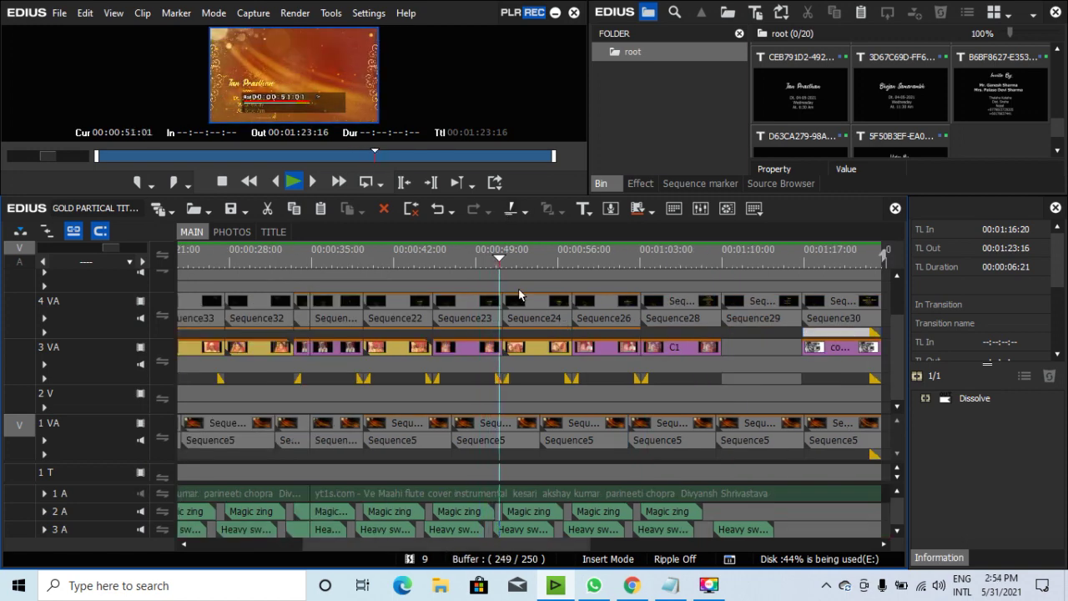
double_click(319, 72)
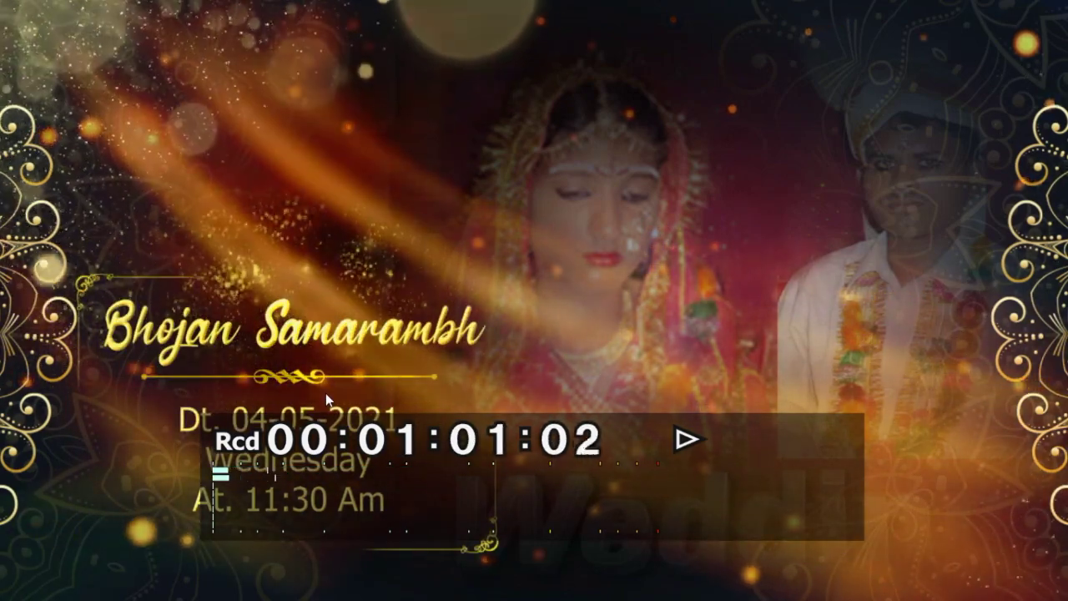
key("Escape")
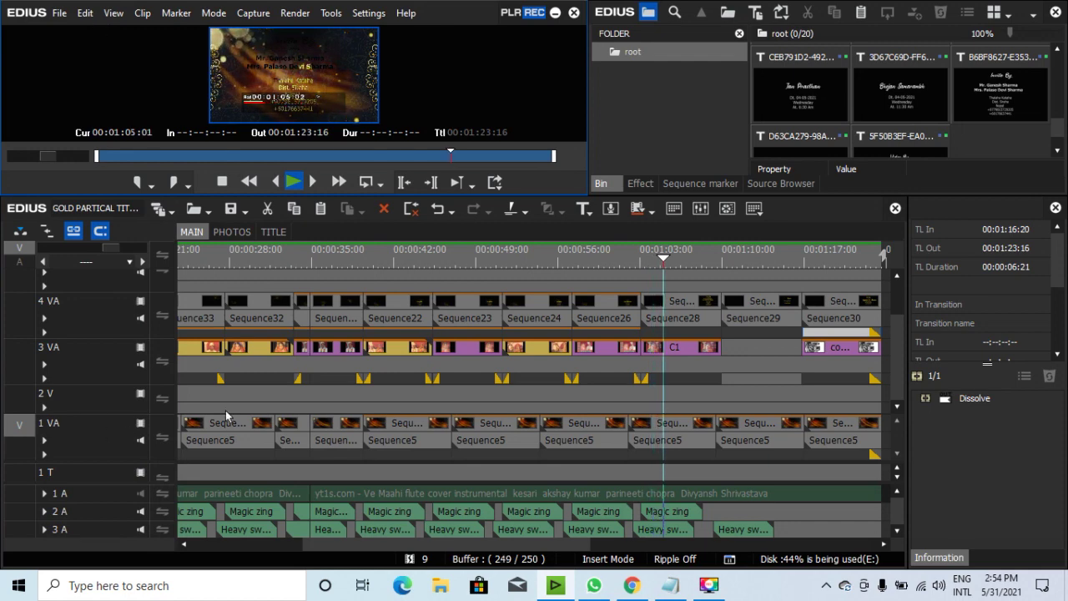
left_click(140, 494)
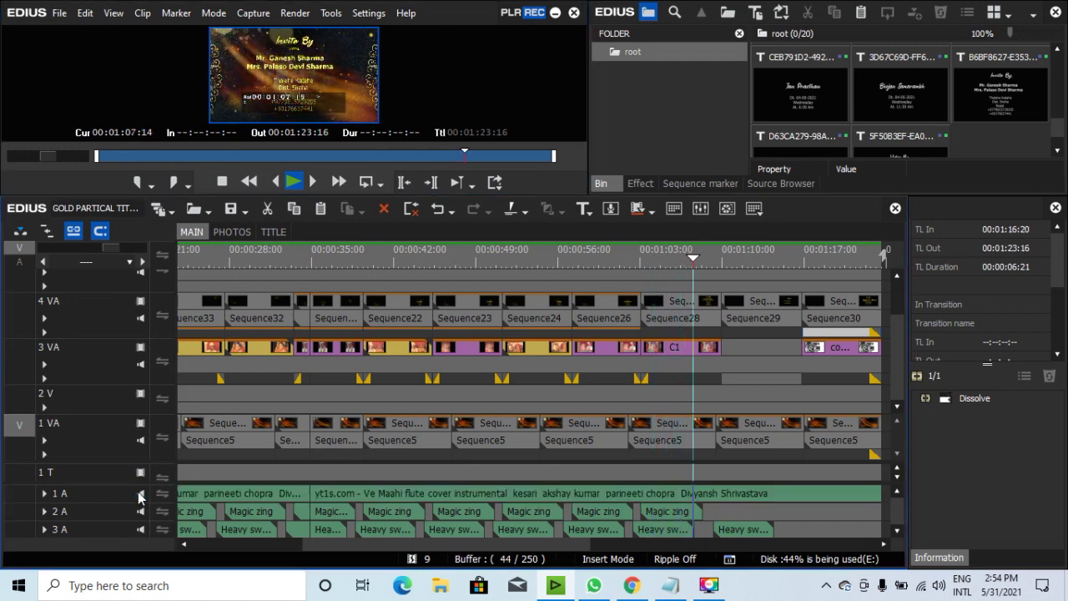
left_click(141, 497)
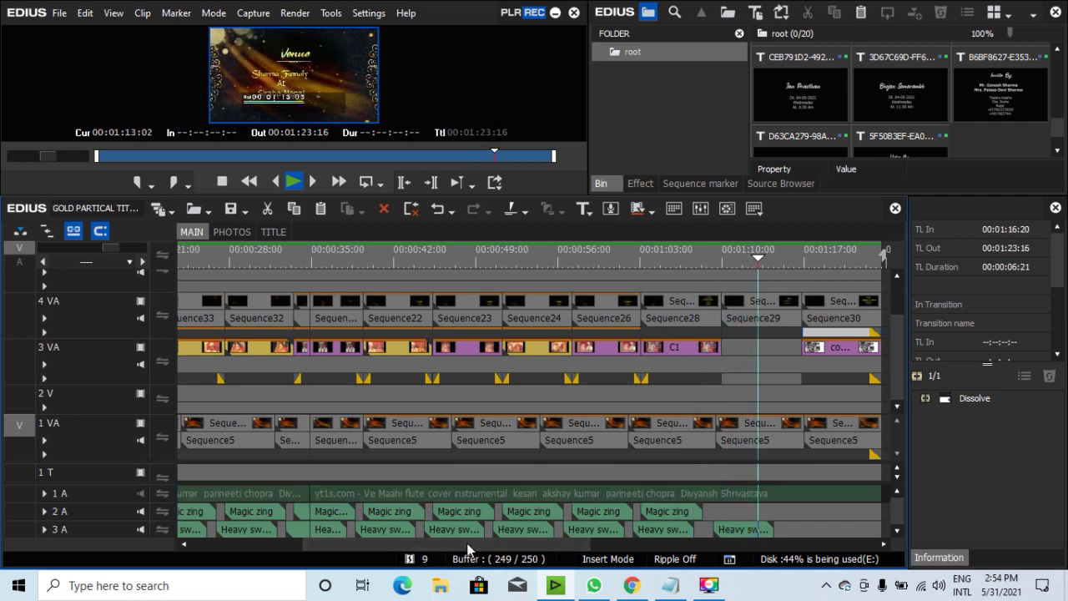
left_click(146, 494)
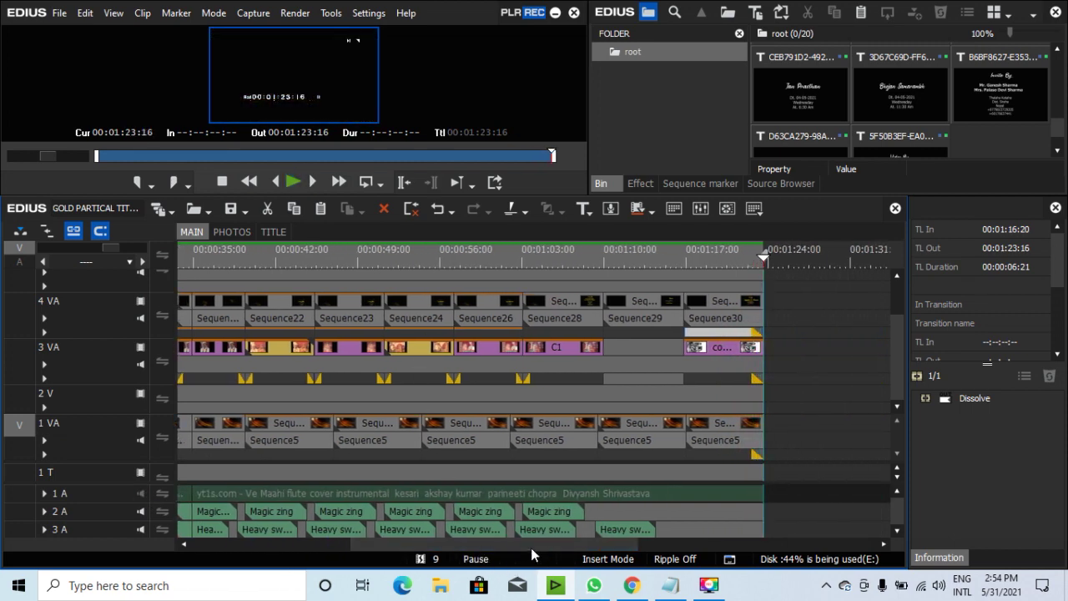
Return the playhead to the opening Mithila Family title and zoom the timeline in.
left_click_drag(531, 548, 349, 540)
left_click_drag(431, 257, 232, 260)
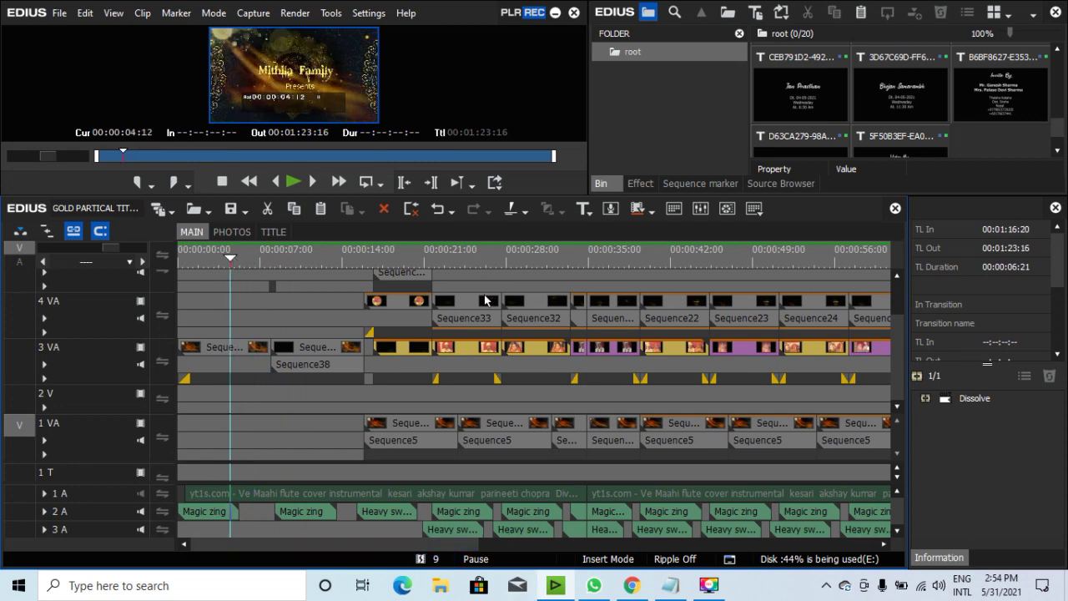
left_click_drag(116, 245, 85, 249)
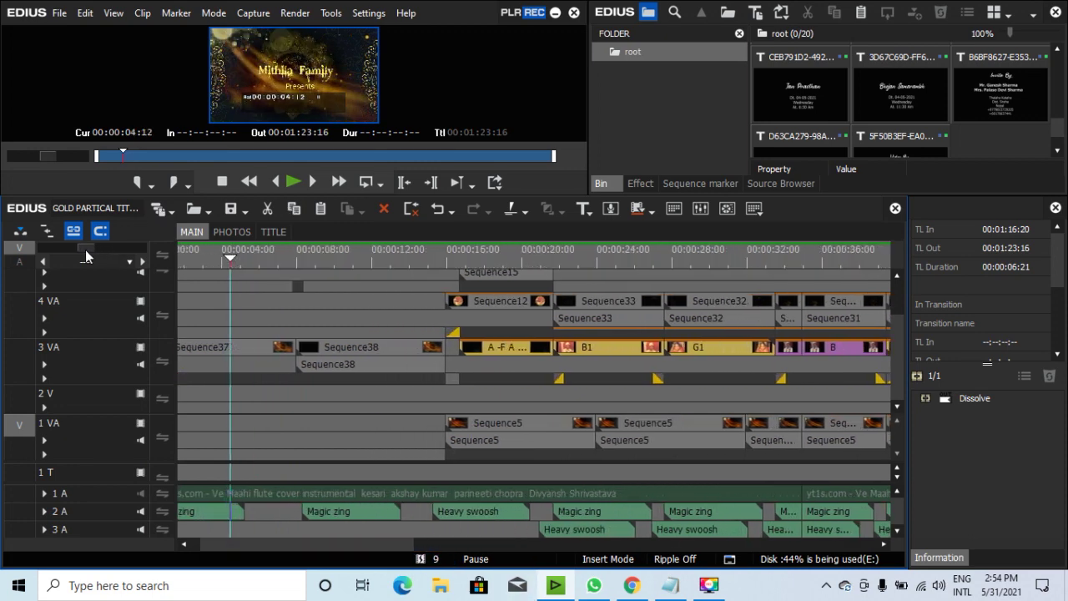
left_click_drag(374, 544, 326, 541)
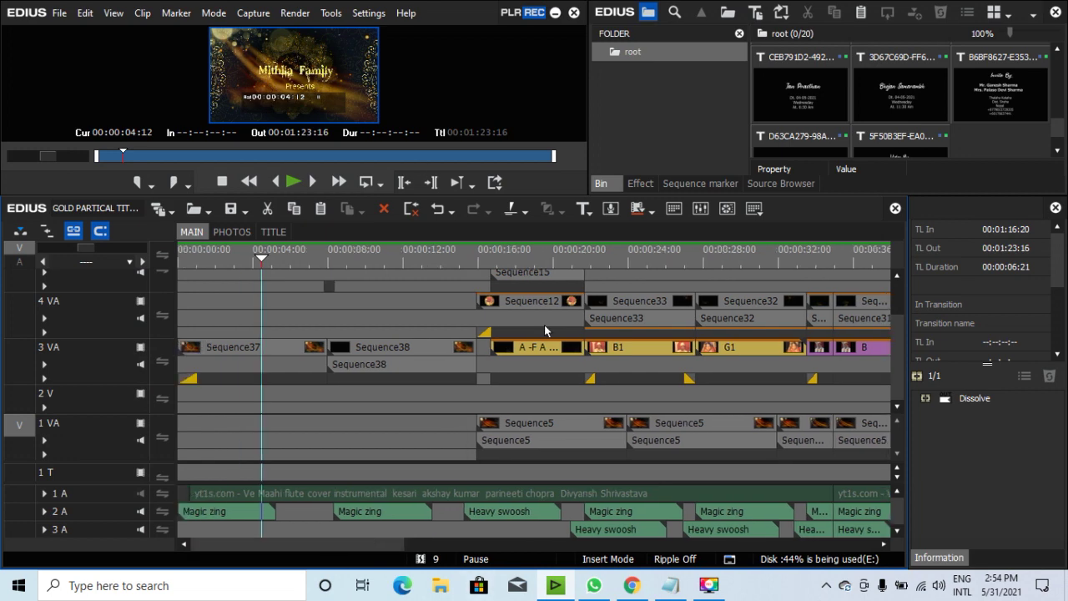
Start a 'Password =' line below the note text in Notepad, then return to EDIUS.
left_click(673, 586)
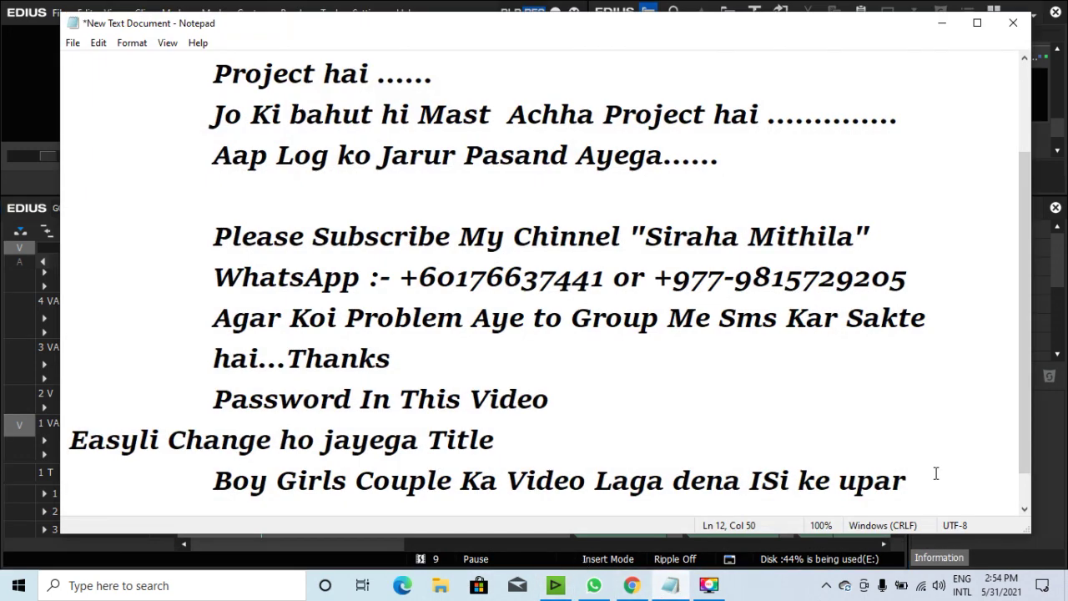
key("Return")
key("Return")
key("Return")
key("Return")
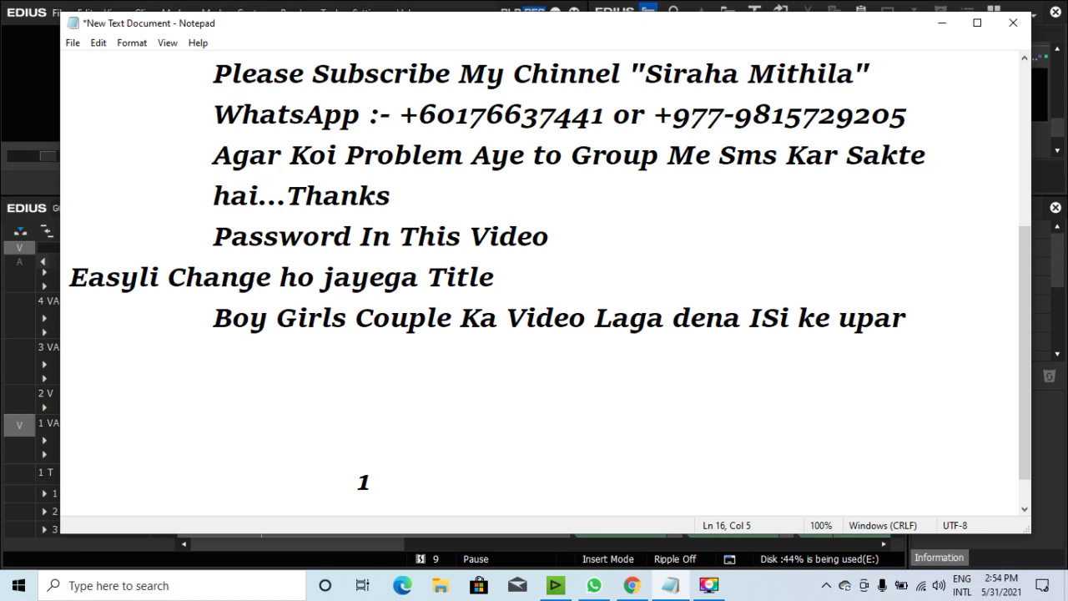
type("PA")
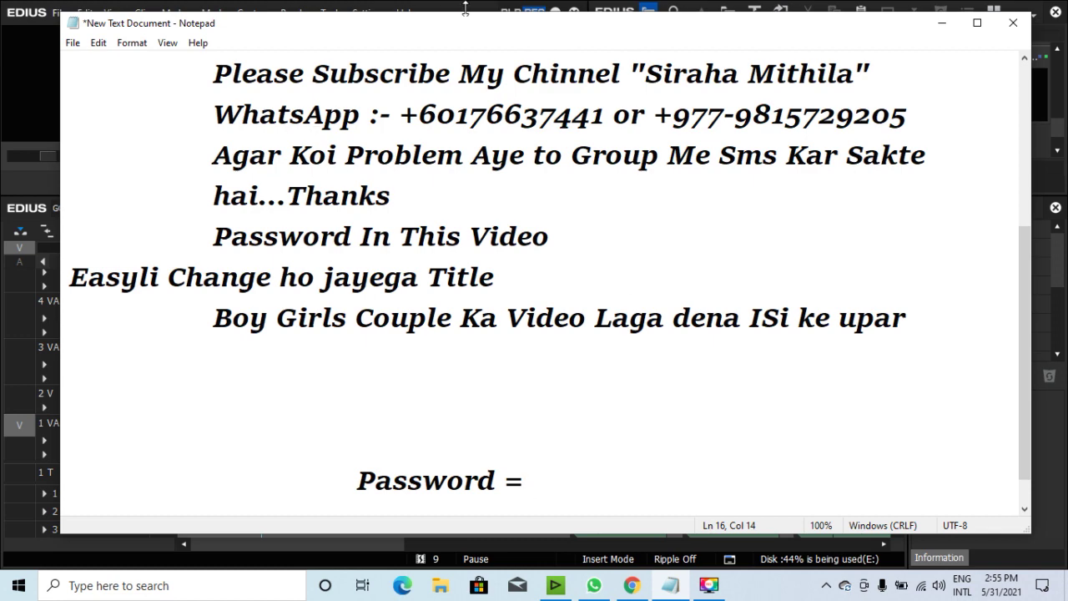
left_click(11, 70)
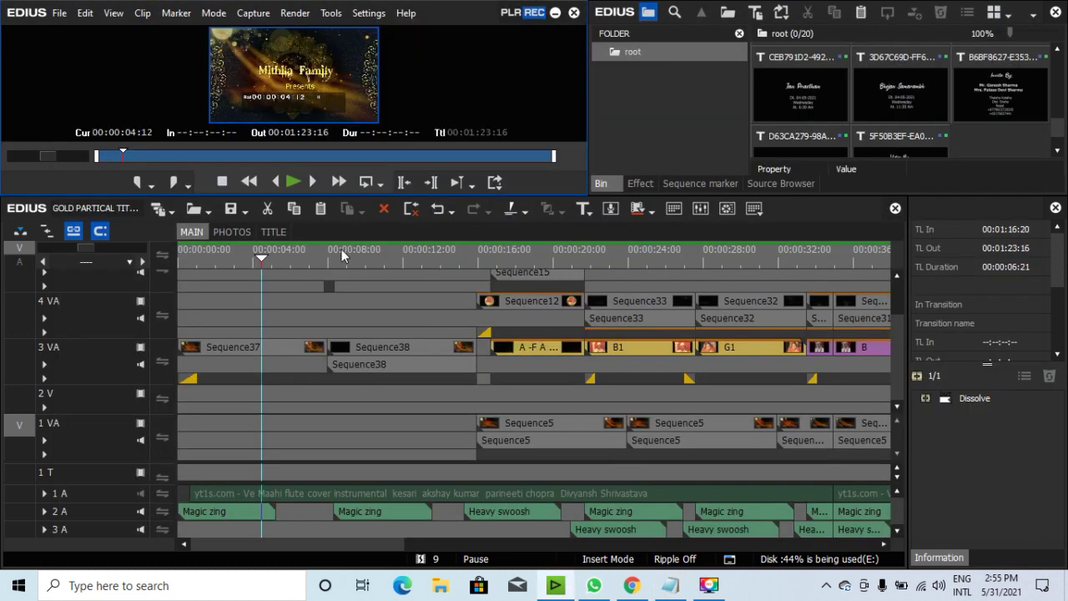
Scrub the playhead through the MAIN gold particle titles to about 00:00:23.
left_click(294, 259)
left_click(371, 260)
left_click_drag(371, 260, 530, 251)
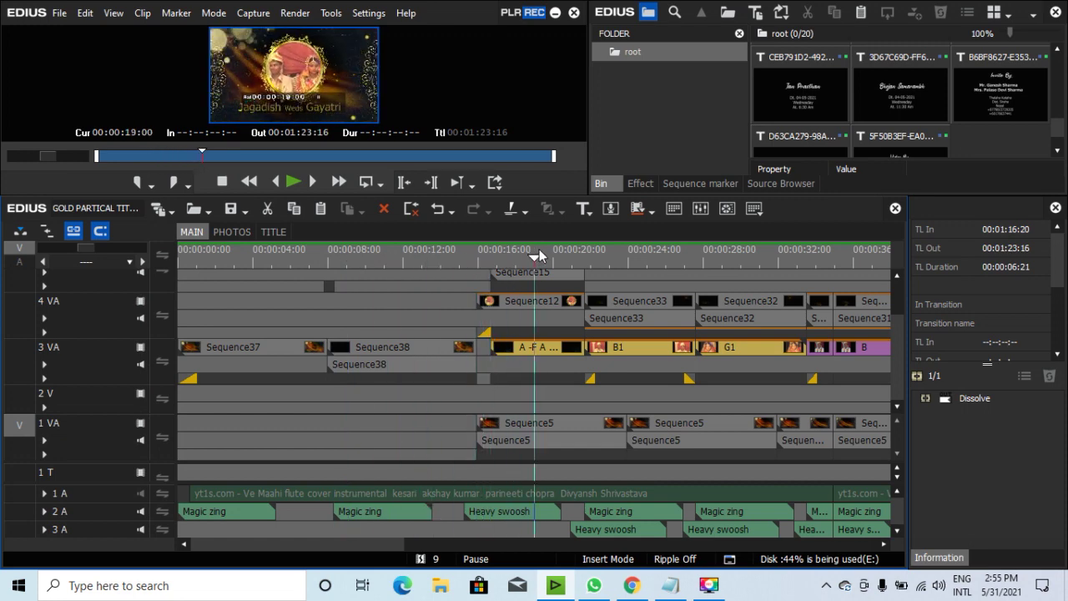
left_click_drag(364, 543, 409, 544)
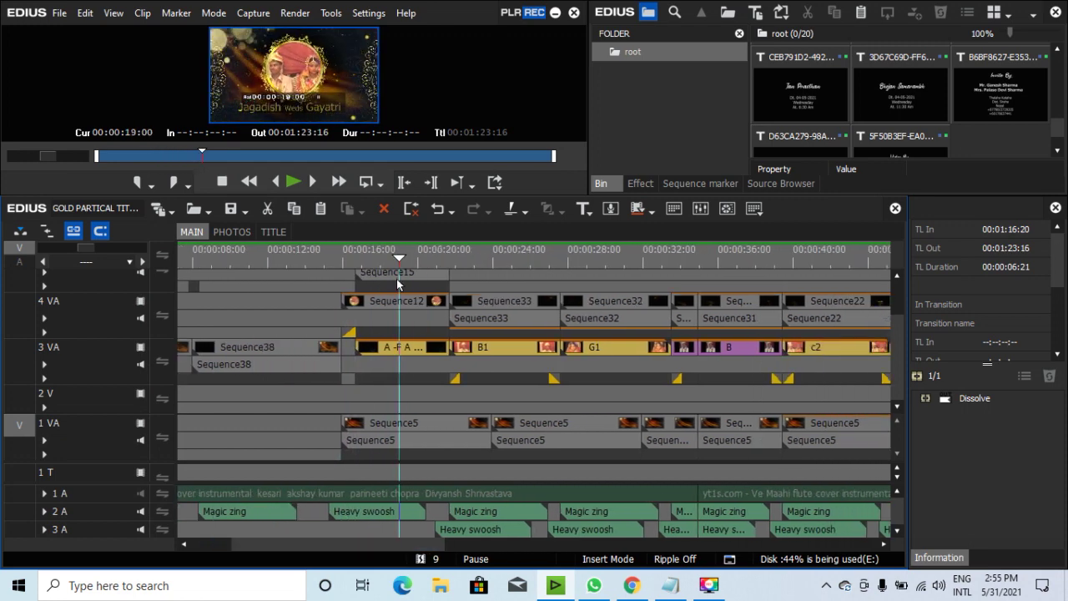
left_click_drag(401, 258, 483, 261)
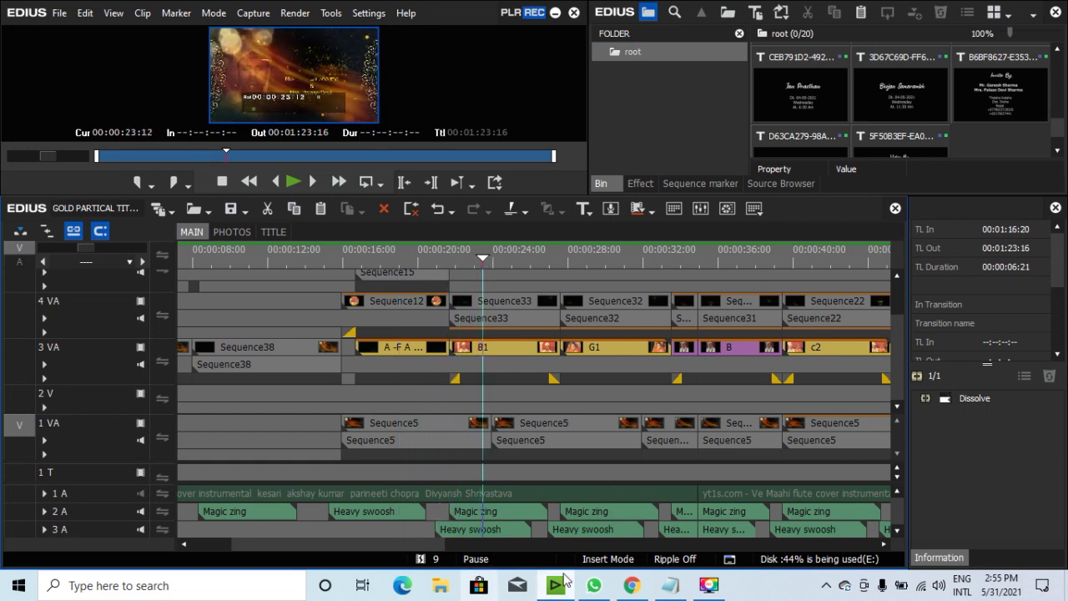
Type the project's download password after 'Password =' in Notepad, then switch back to EDIUS.
mouse_move(681, 592)
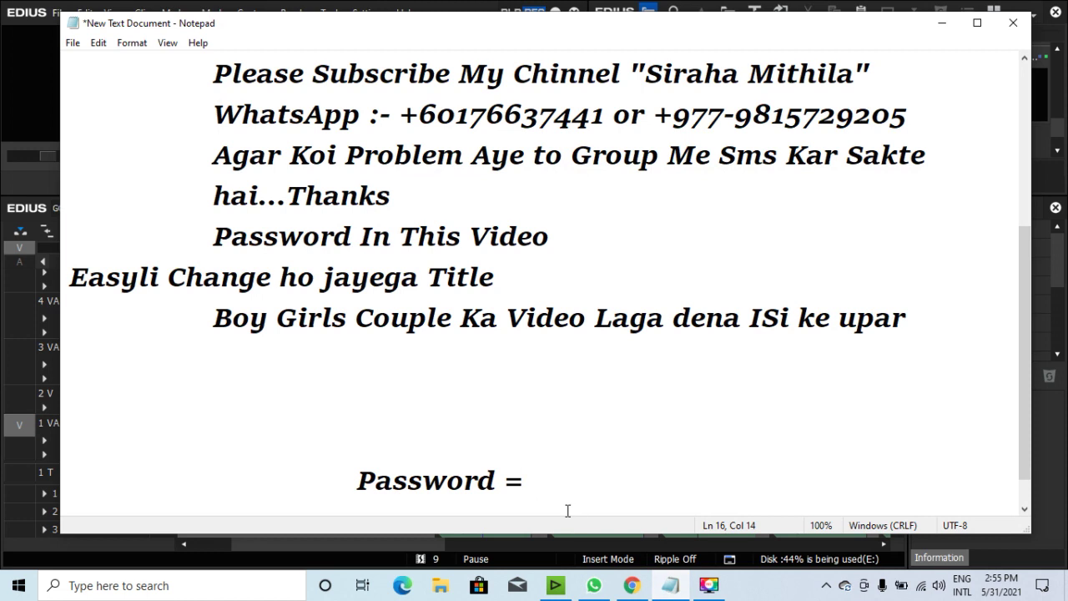
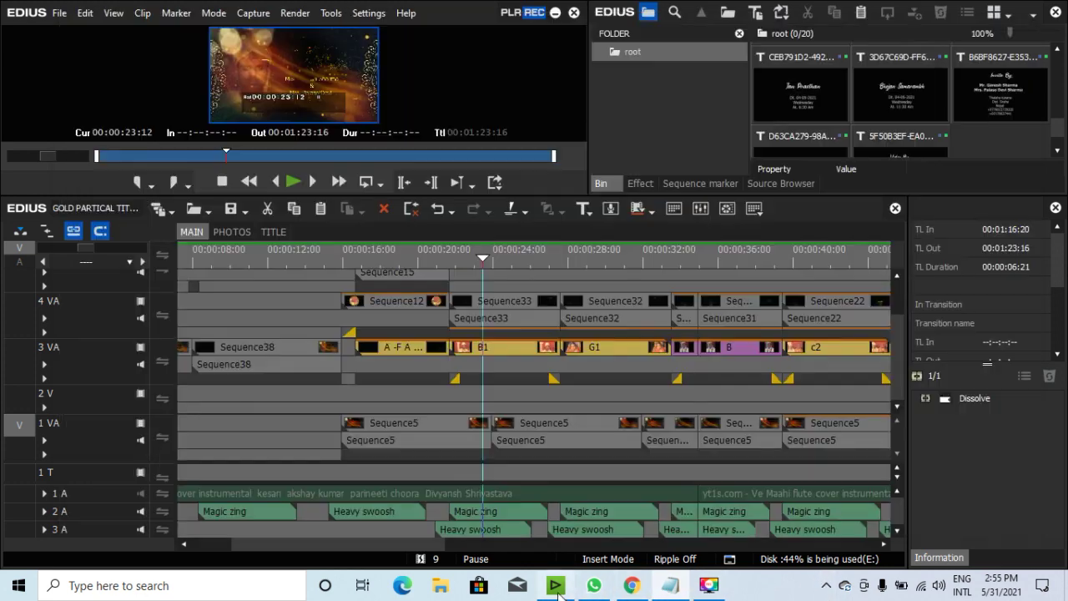
left_click(554, 585)
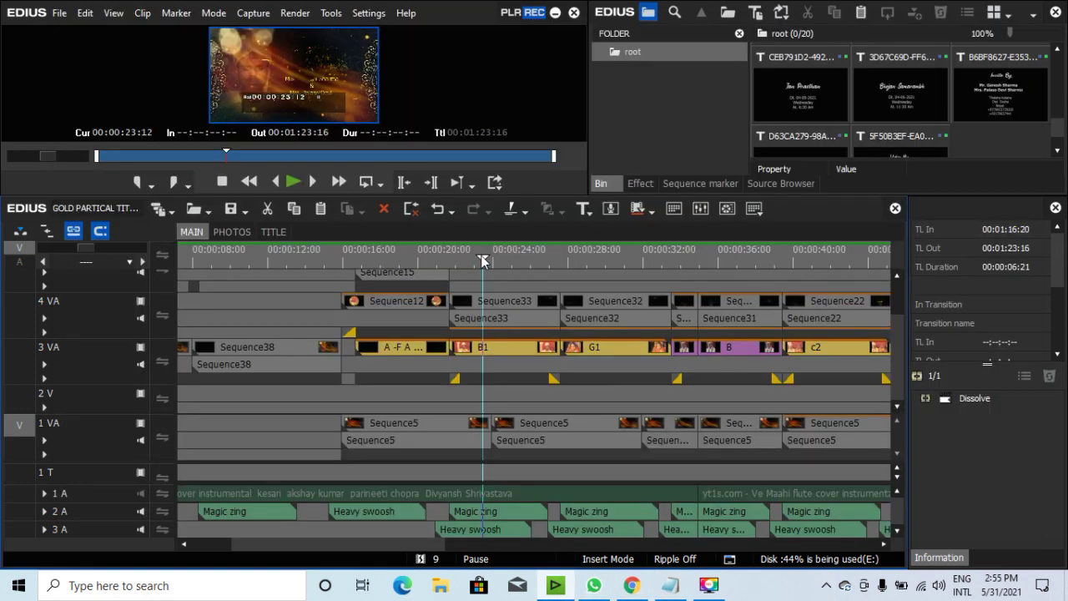
Play the wedding titles from 00:00:24, unmuting and re-muting the 1 A music track.
left_click_drag(482, 261, 509, 259)
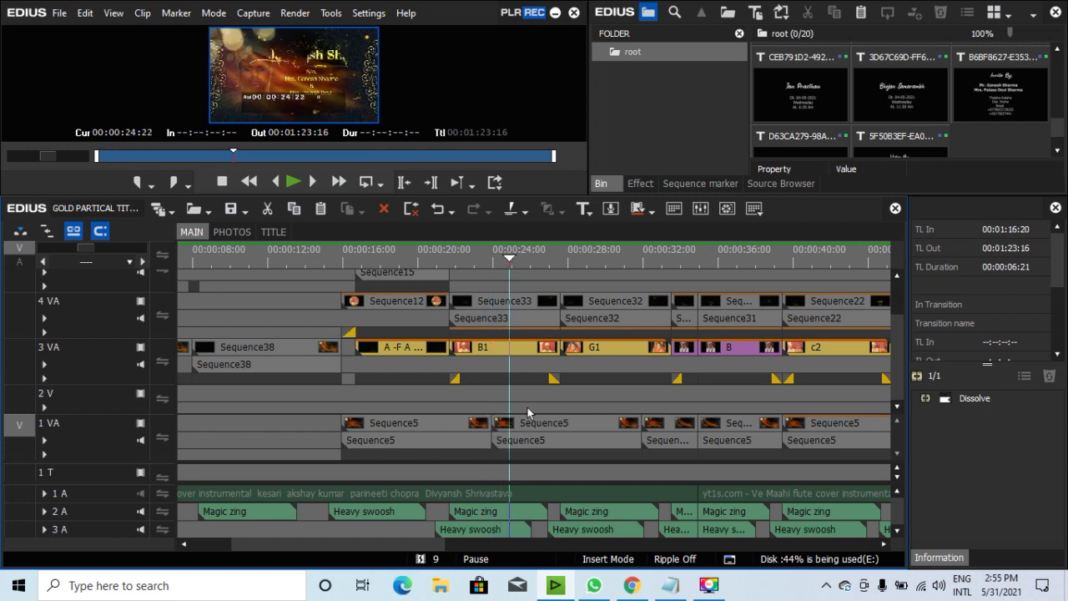
key("space")
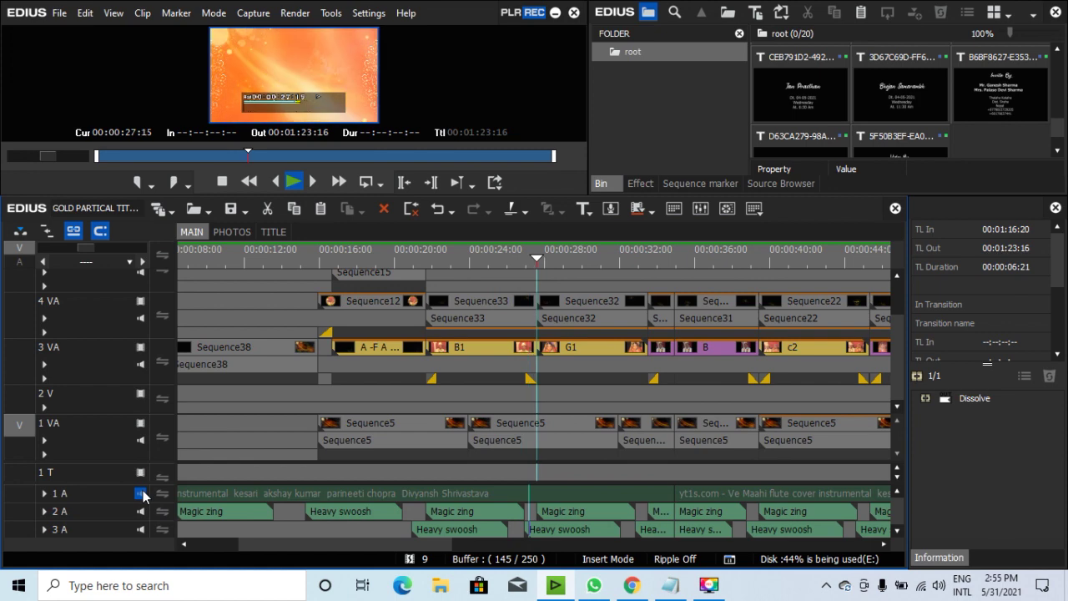
left_click(143, 490)
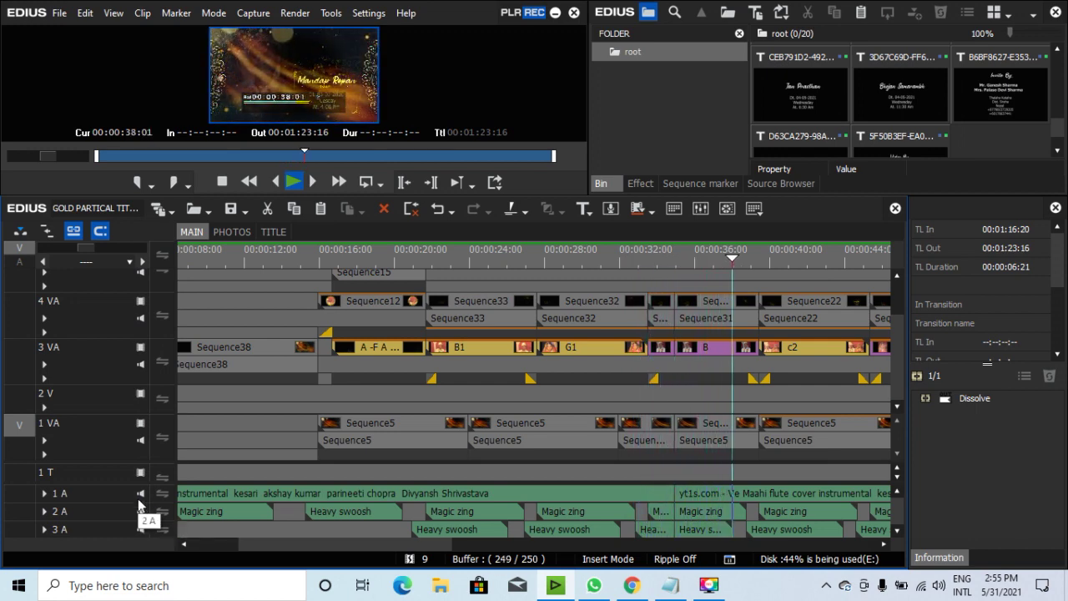
left_click(140, 494)
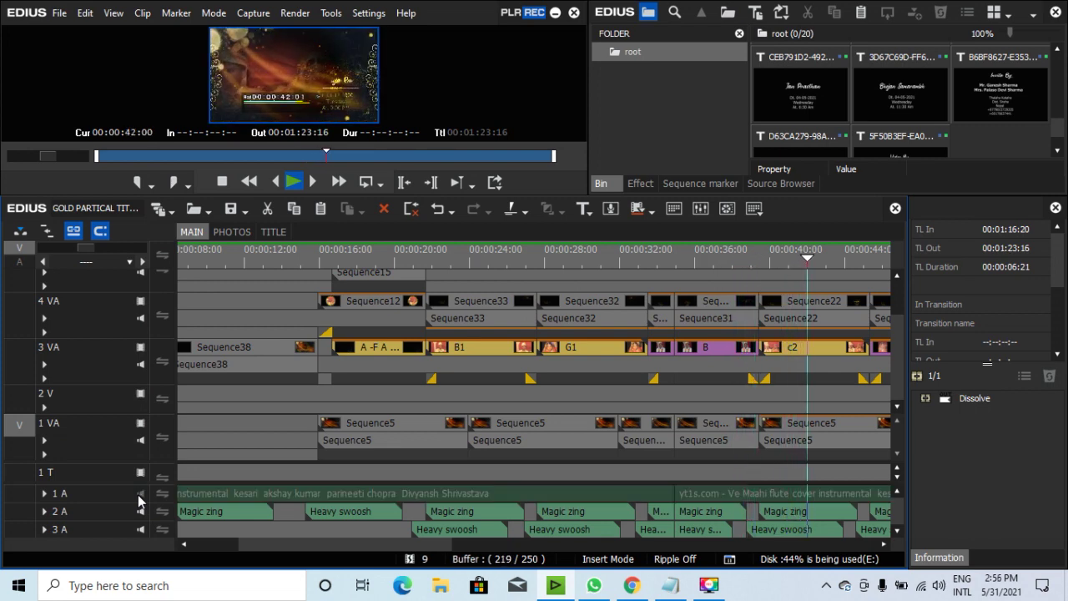
key("space")
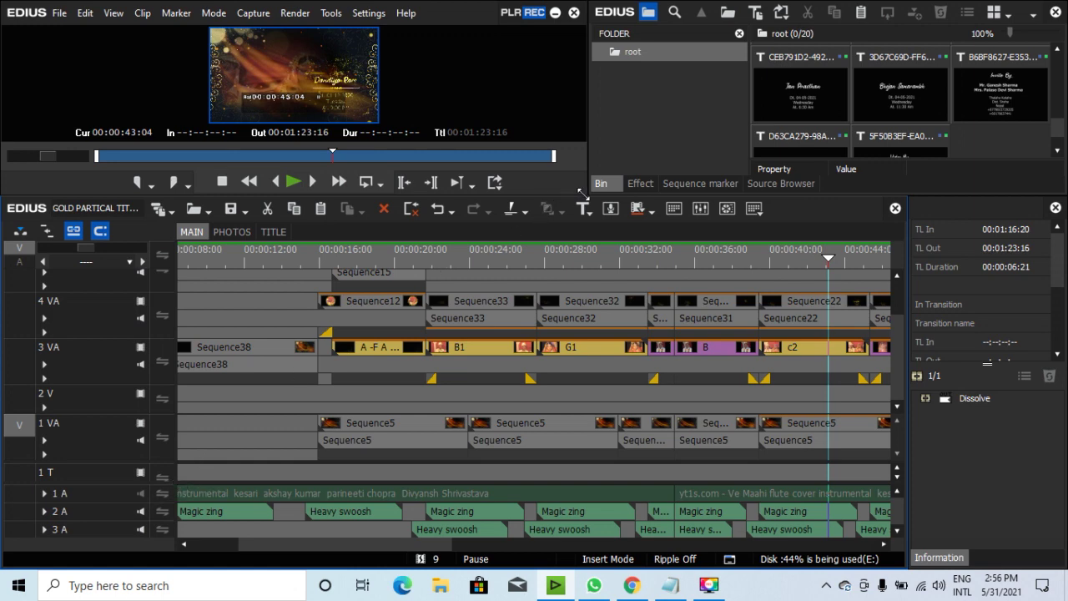
Enlarge the preview monitor and scrub back to the couple's title frame.
left_click_drag(589, 194, 589, 245)
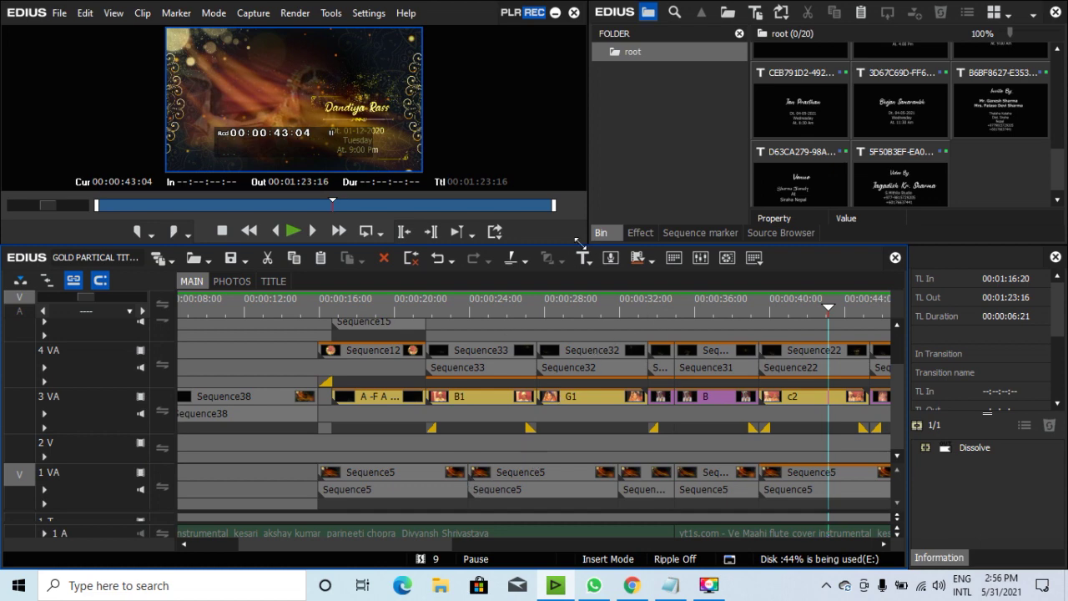
left_click_drag(582, 244, 577, 254)
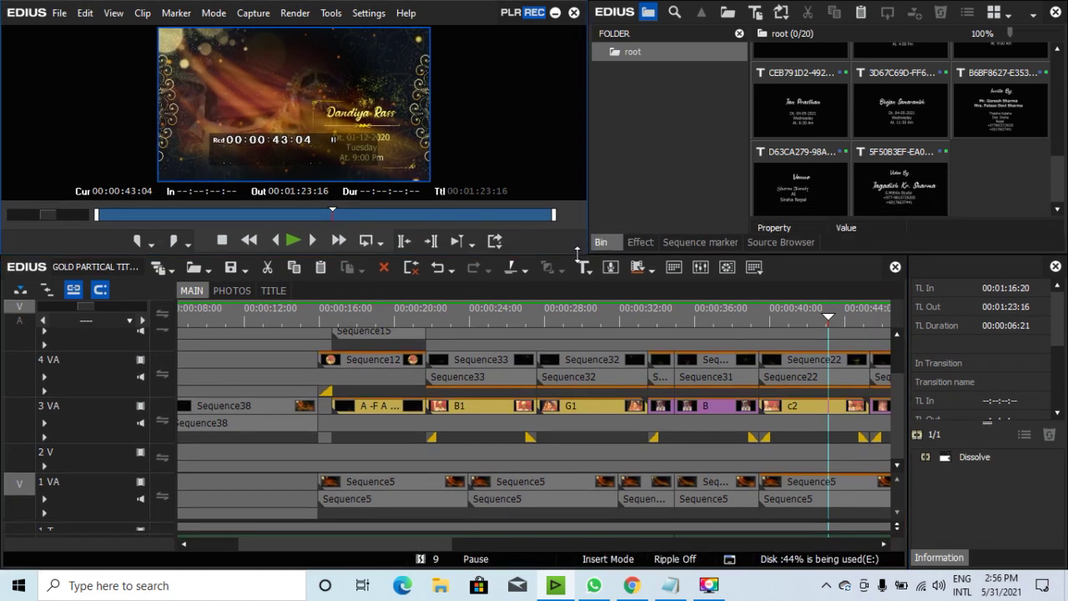
left_click_drag(494, 309, 468, 320)
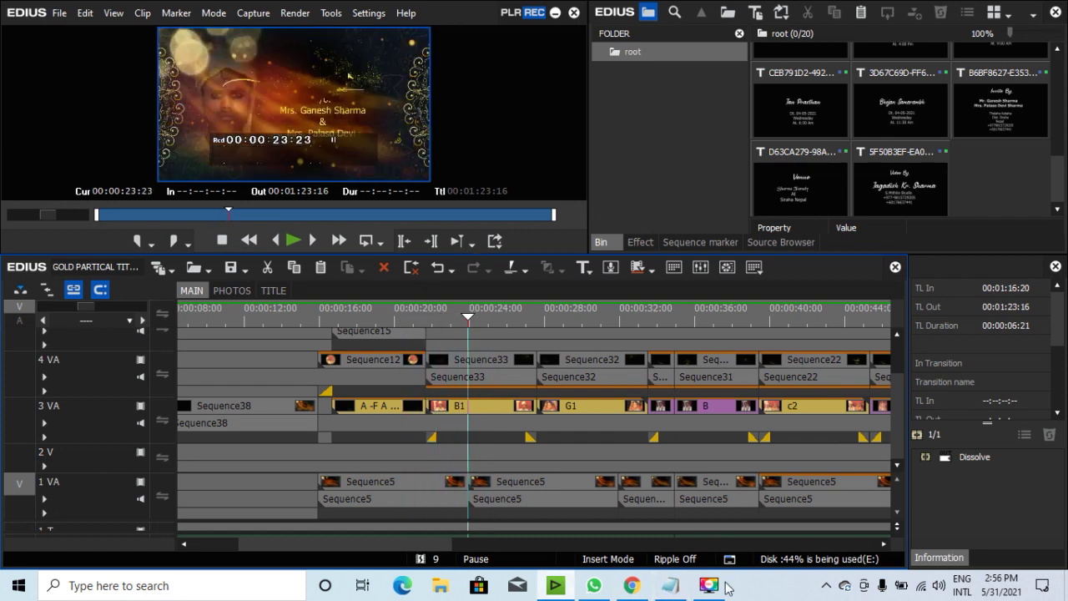
left_click(670, 584)
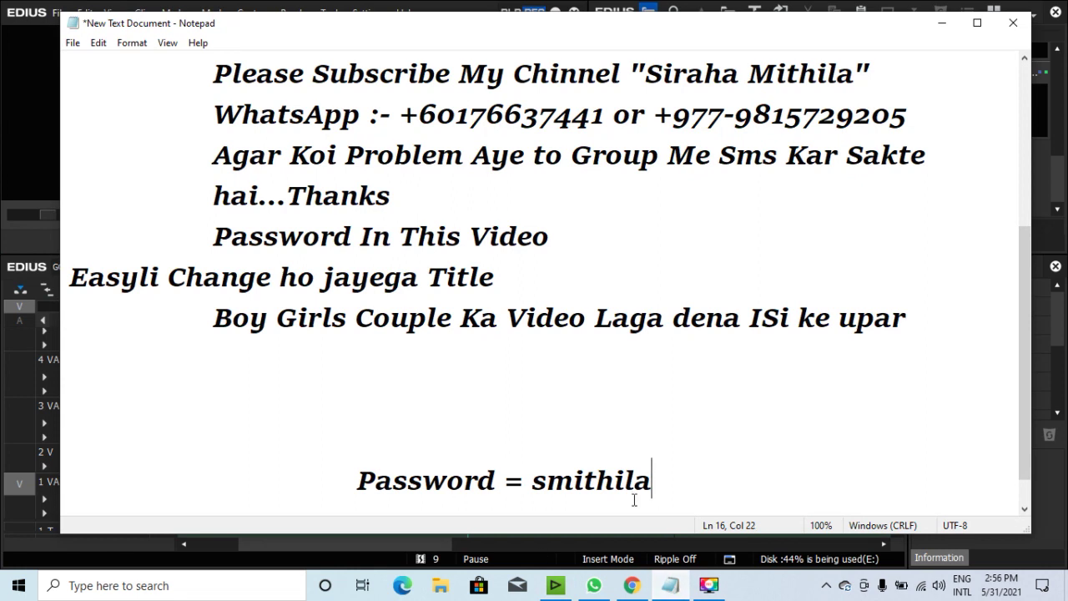
Paste the full download password at the end of the password line and close the note.
left_click(21, 114)
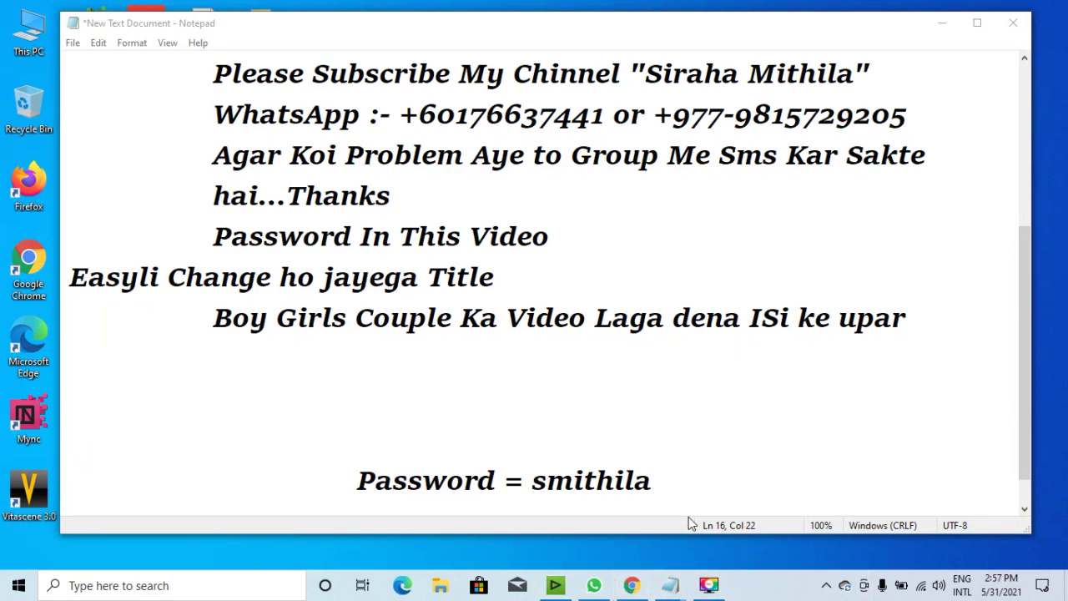
left_click(731, 491)
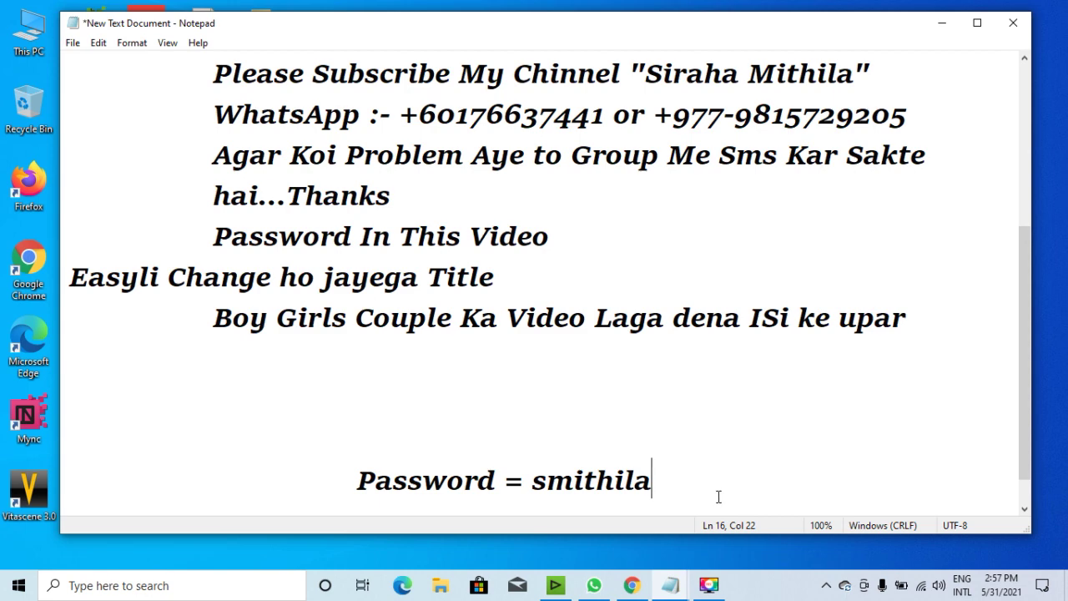
key("ctrl+v")
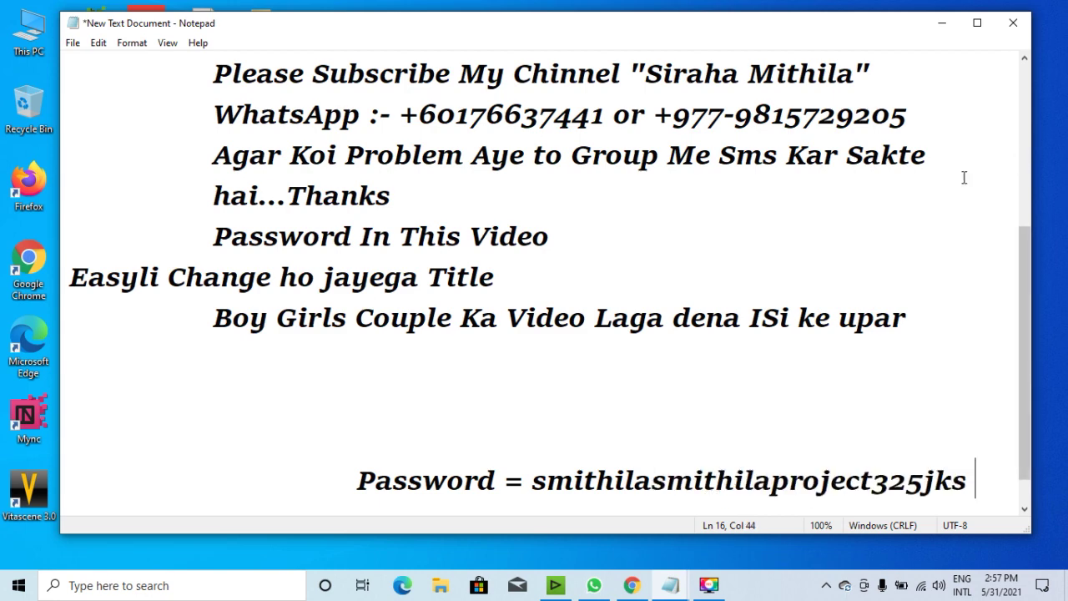
left_click(1013, 23)
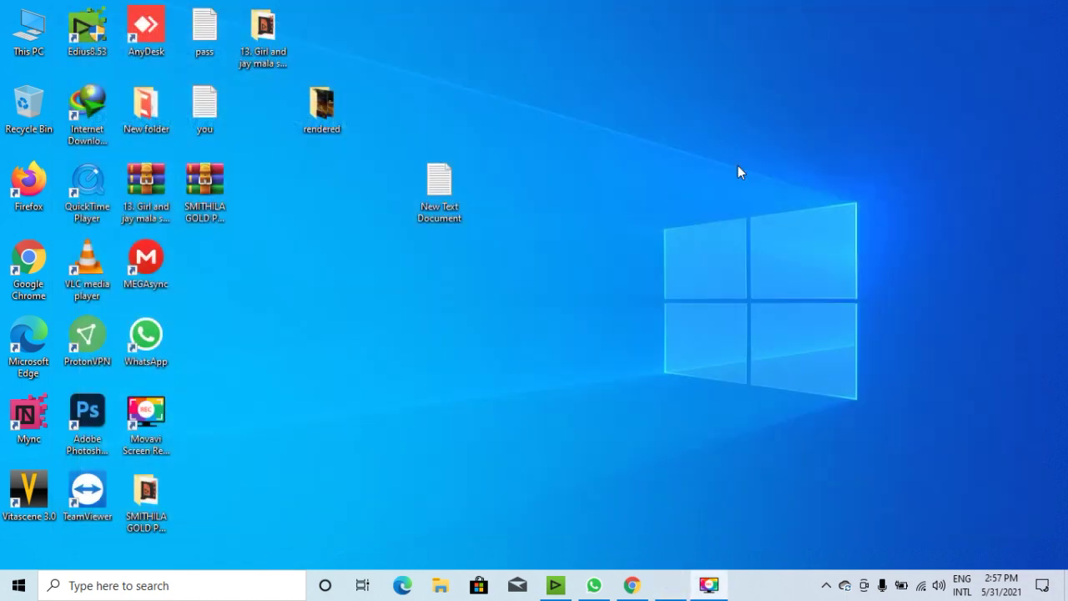
Close the note without saving and refresh the desktop icons several times.
key("alt+F4")
right_click(545, 129)
left_click(604, 173)
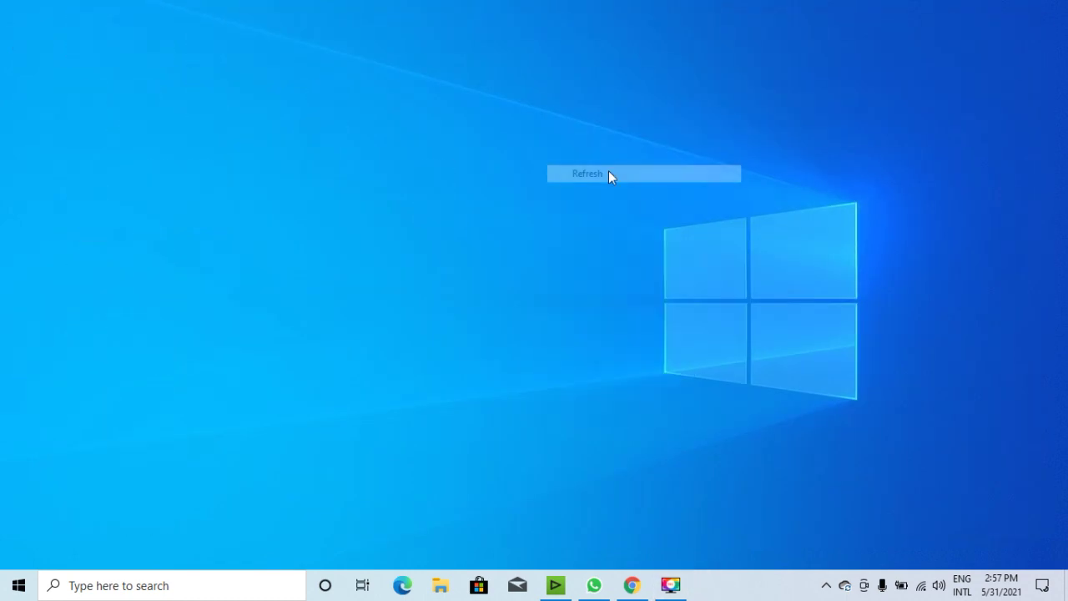
right_click(603, 164)
left_click(660, 211)
right_click(606, 130)
left_click(660, 177)
Refresh the desktop once more, then open the pass text file and close it.
right_click(660, 171)
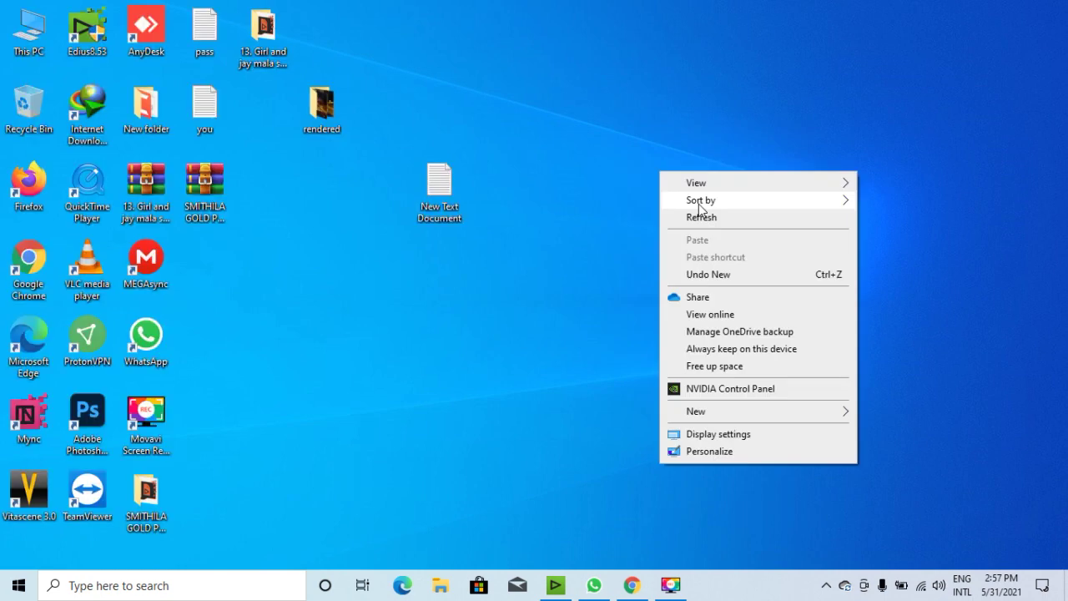
left_click(705, 217)
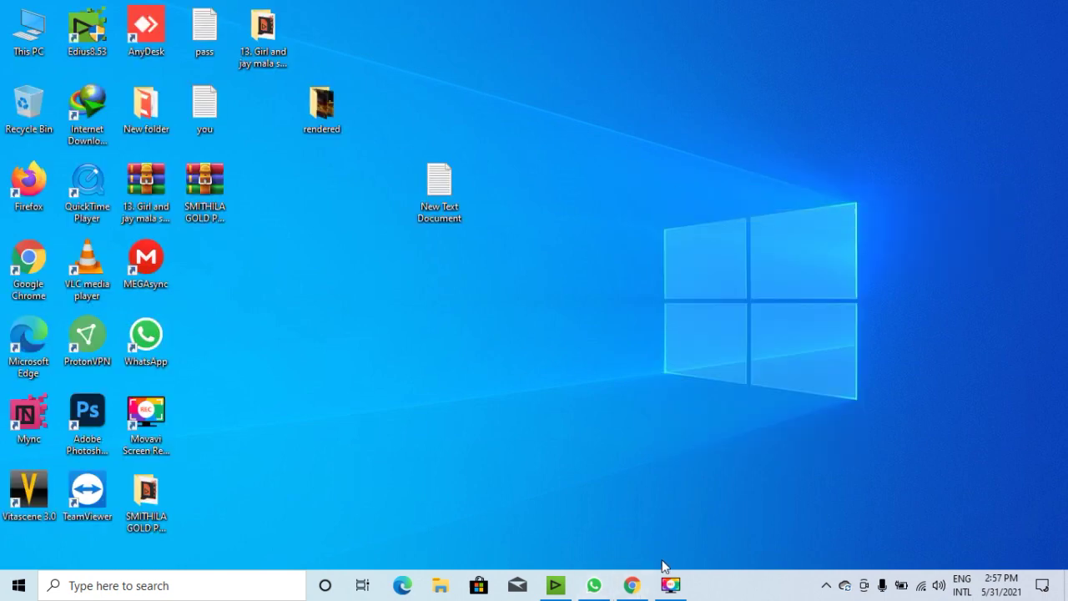
double_click(206, 41)
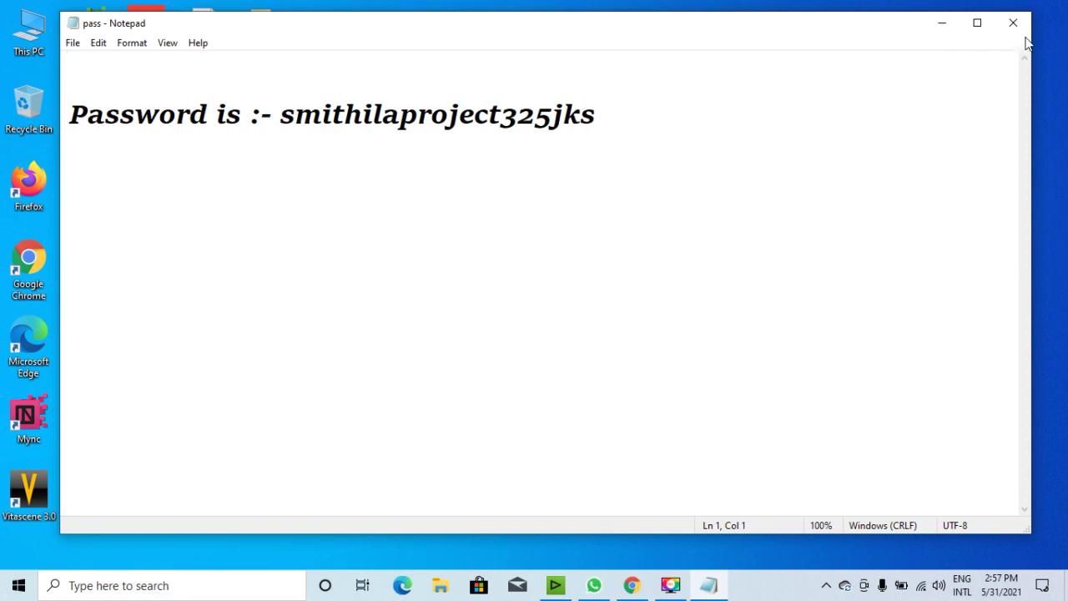
left_click(1012, 22)
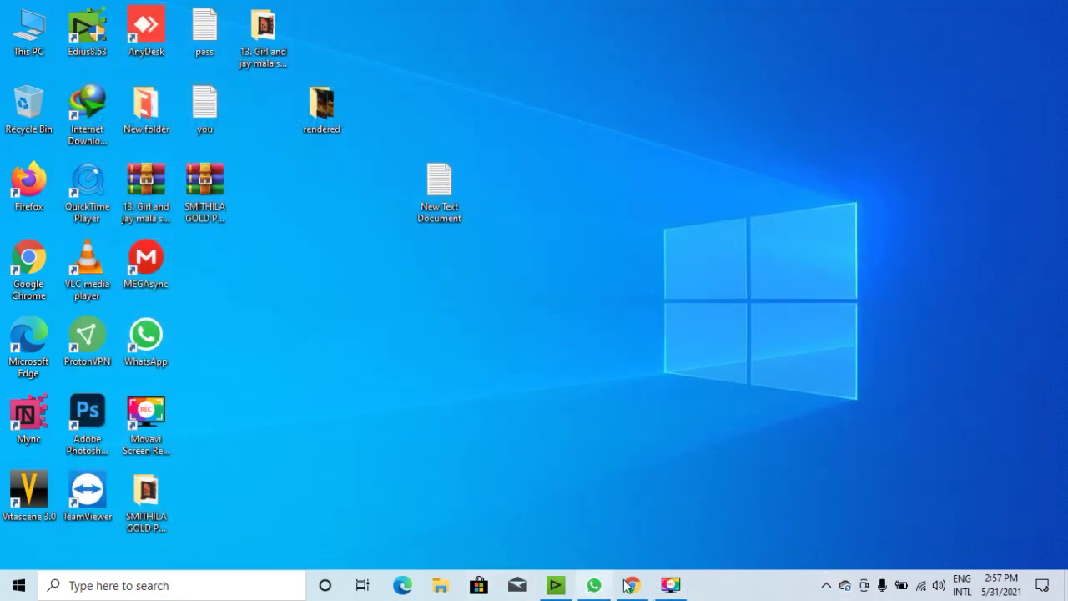
Open New Text Document and start a new line below the password.
double_click(442, 212)
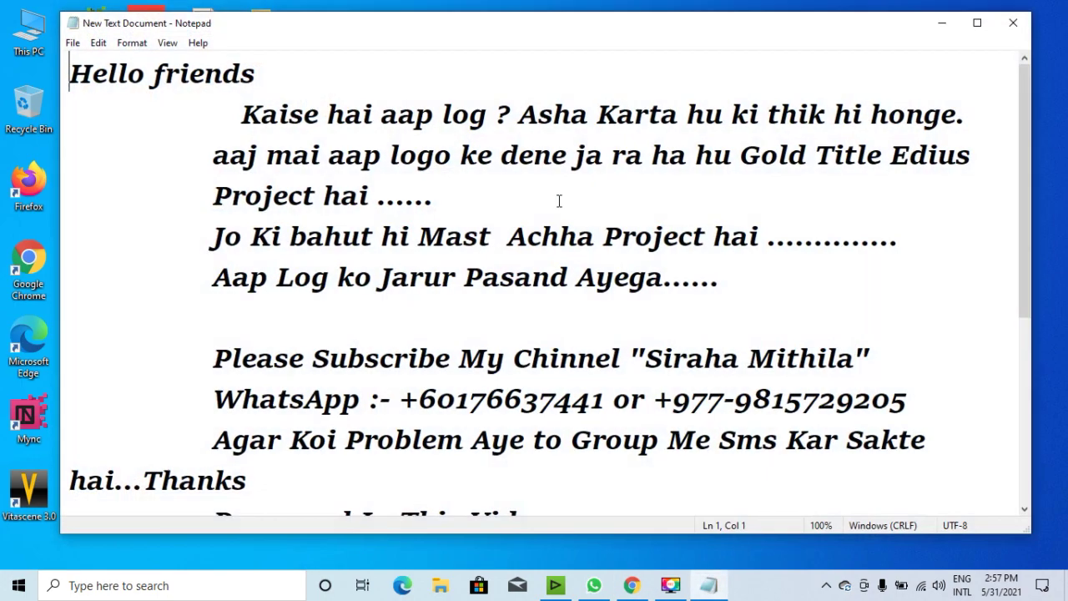
scroll(697, 309, "down", 3)
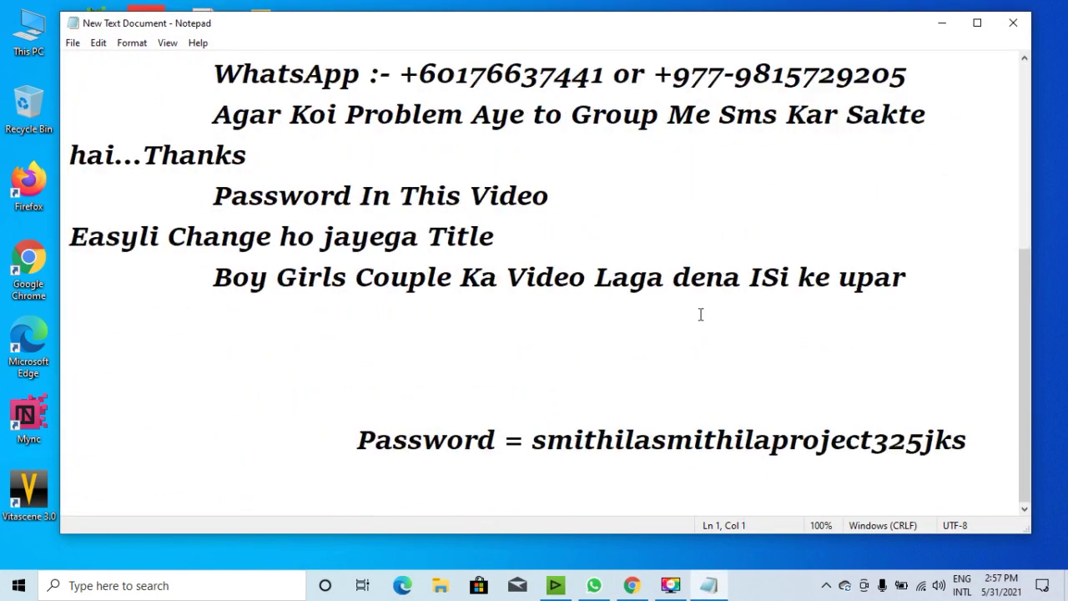
left_click(983, 457)
key("Return")
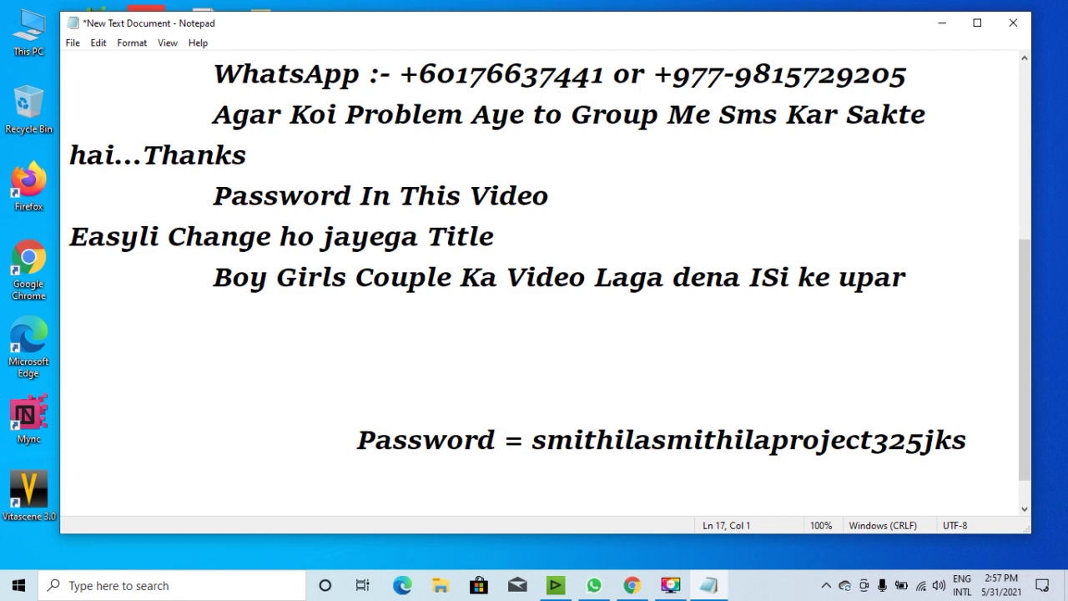
Type the line 'ok Friends', add a blank line, and close the note to bring up the save prompt.
type("od")
key("BackSpace")
type("k P")
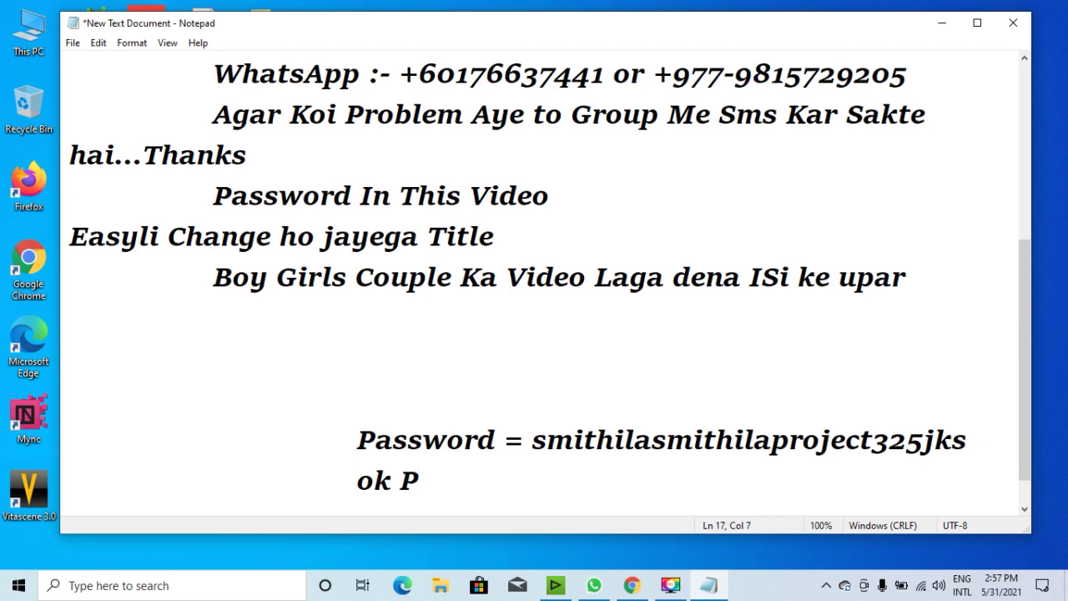
key("BackSpace")
type("Frie")
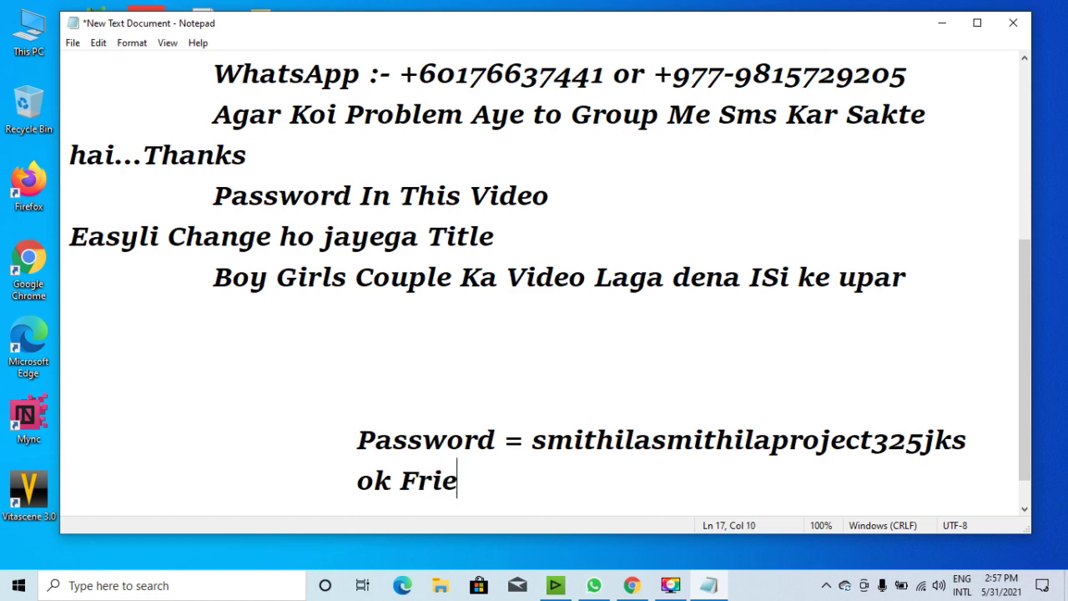
type("nds")
key("Return")
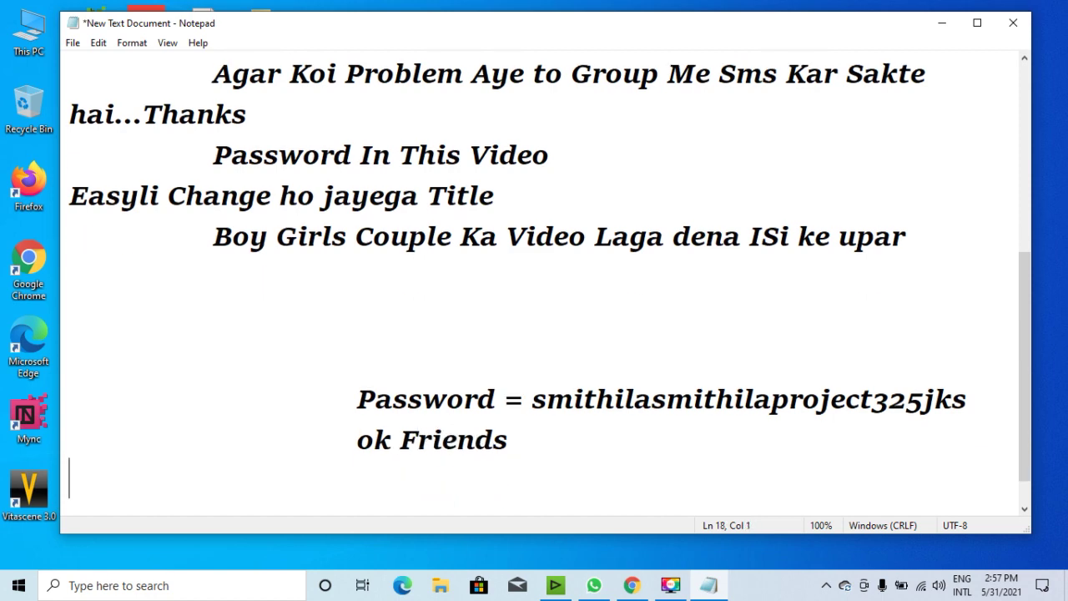
left_click(1012, 22)
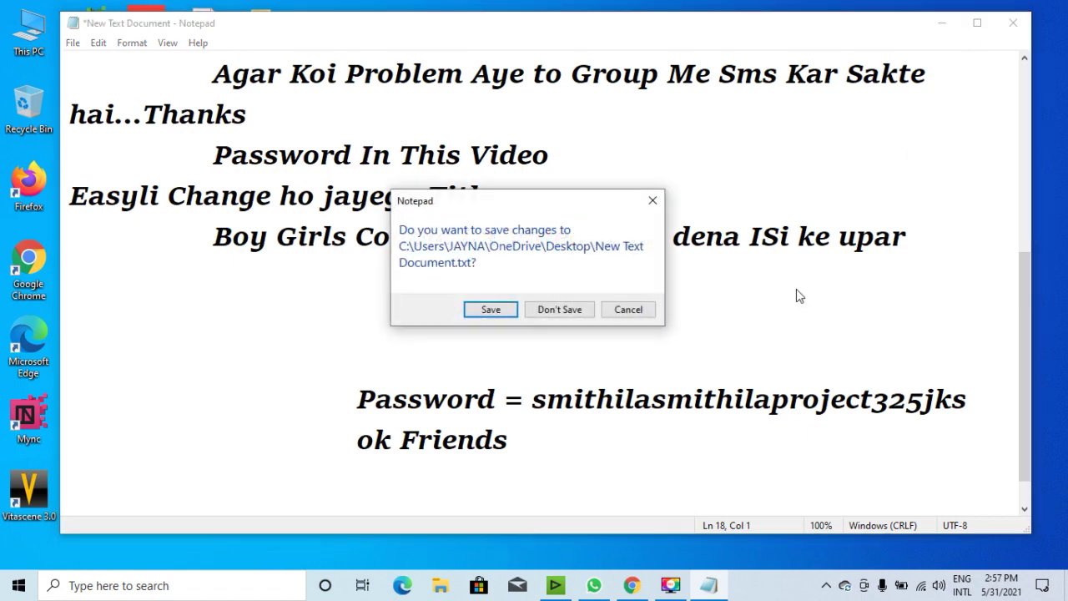